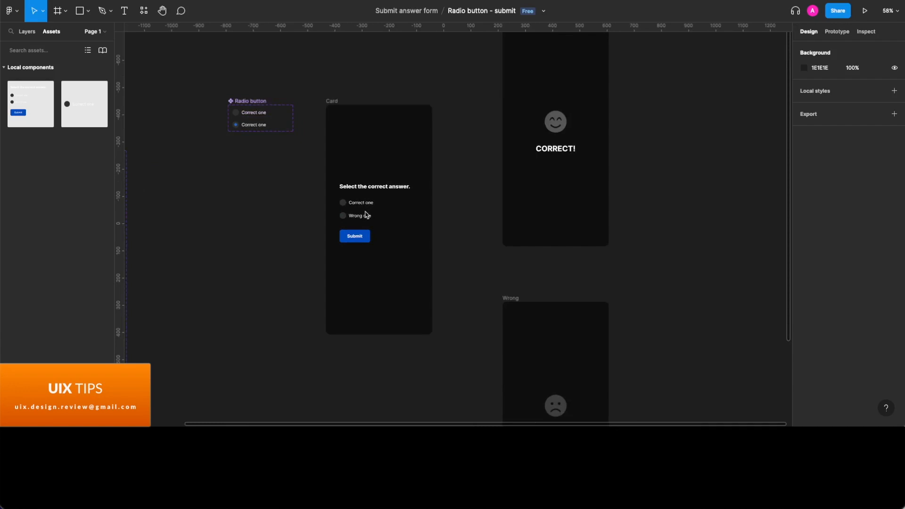
# Step: Test the finished prototype by submitting the wrong answer, returning to the form, and submitting the correct answer
pyautogui.scroll(3, 367, 213)
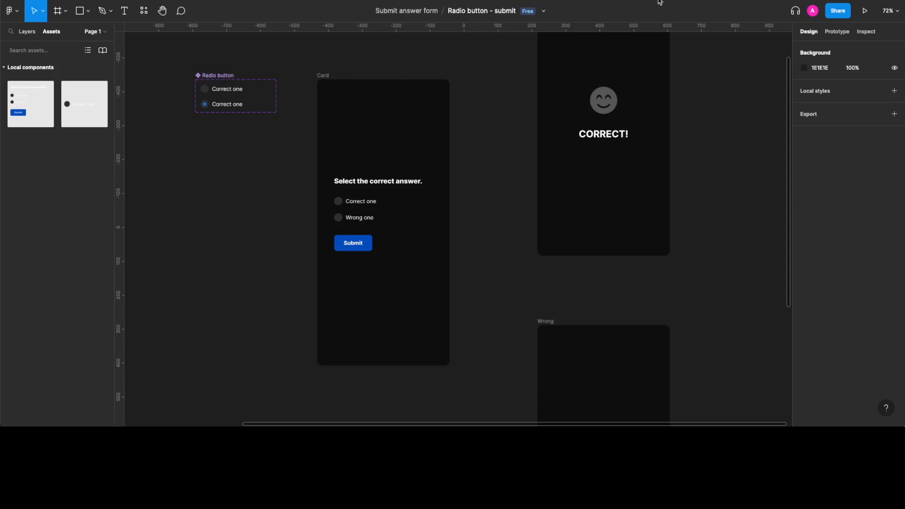
pyautogui.click(697, 0)
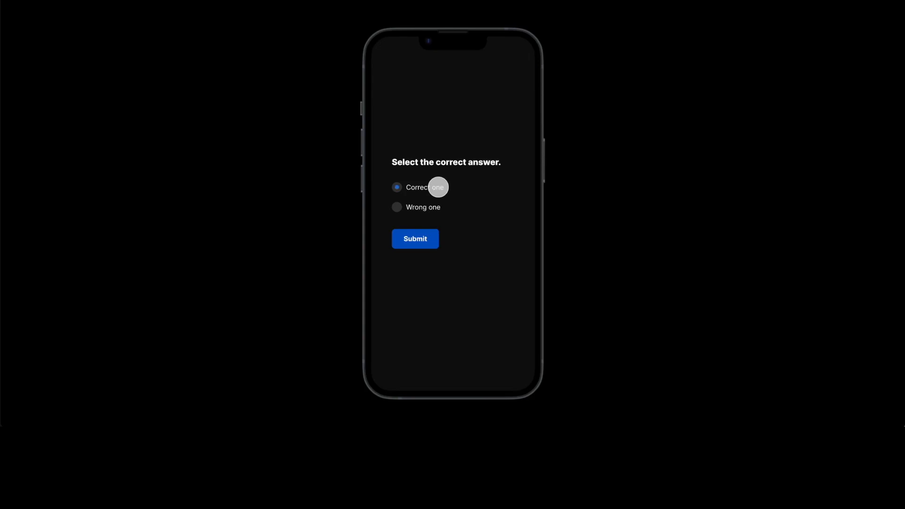
pyautogui.click(433, 208)
pyautogui.click(425, 241)
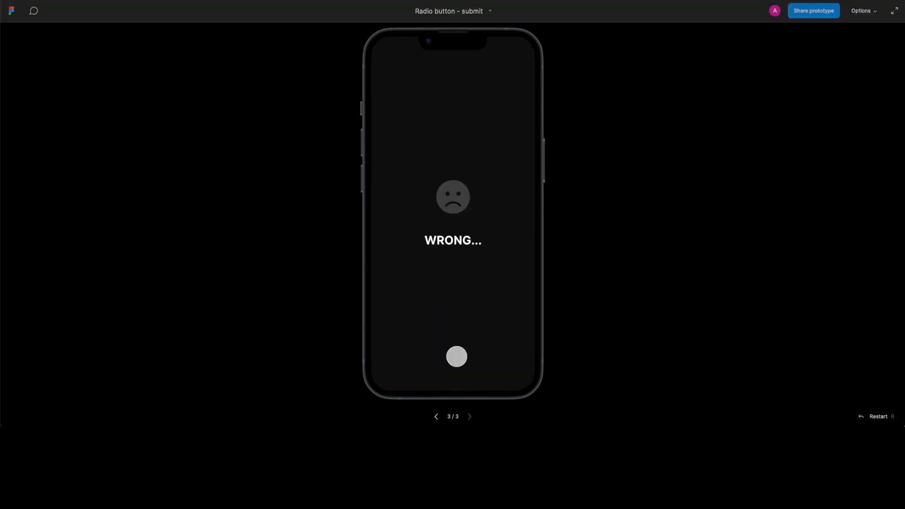
pyautogui.click(456, 356)
pyautogui.click(436, 187)
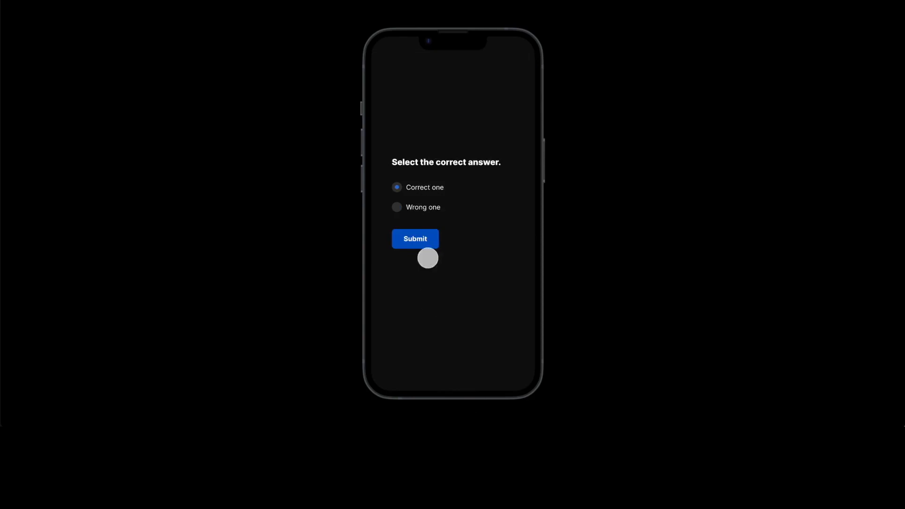
pyautogui.click(423, 241)
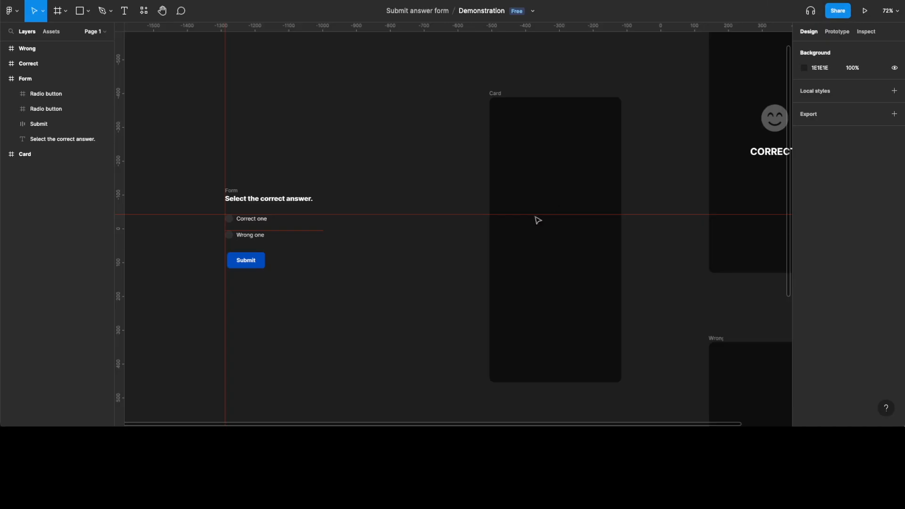
pyautogui.moveTo(182, 167); pyautogui.dragTo(340, 323)
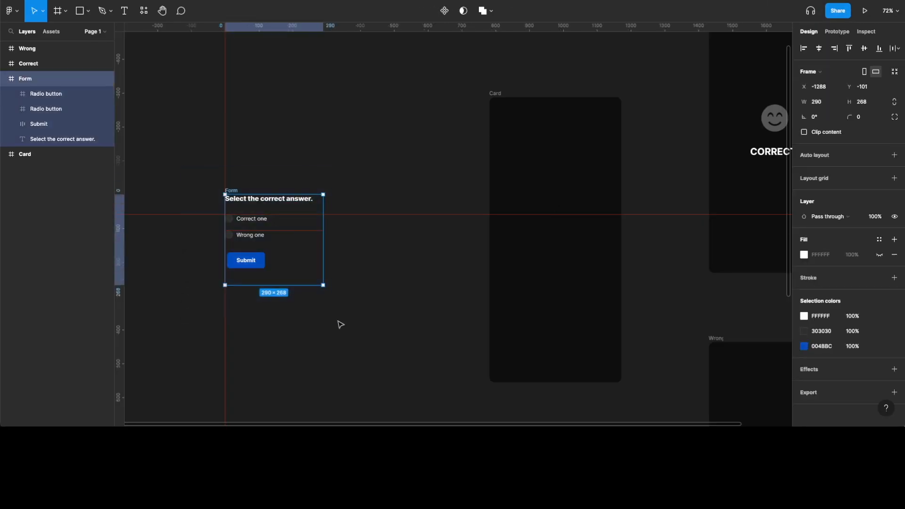
pyautogui.click(340, 324)
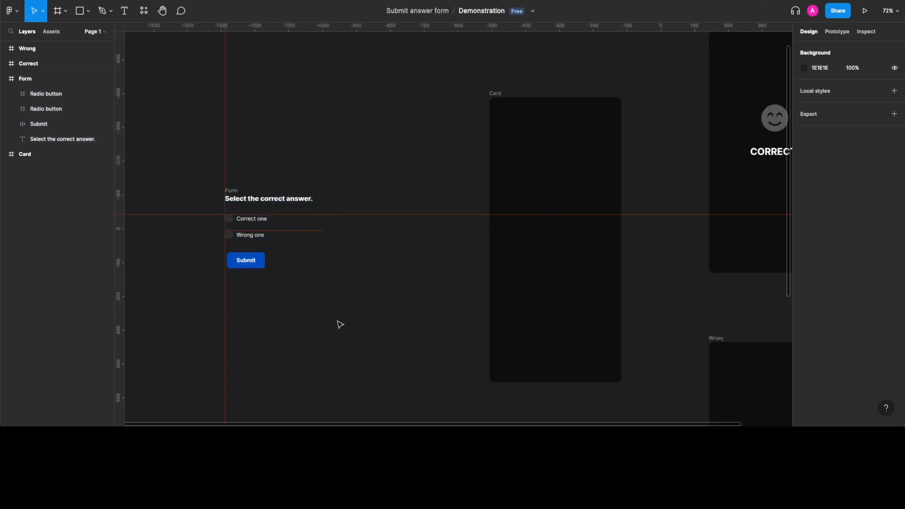
pyautogui.hscroll(3, 340, 325)
pyautogui.scroll(1, 340, 325)
pyautogui.hscroll(-1, 340, 325)
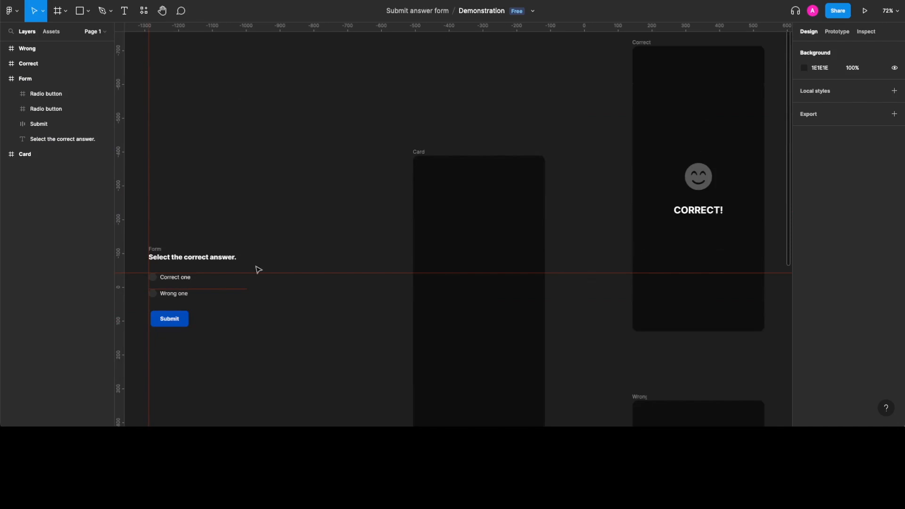
# Step: Turn the "Correct one" radio button into a component and give it a Boolean property named Selected with value False
pyautogui.scroll(-5, 601, 271)
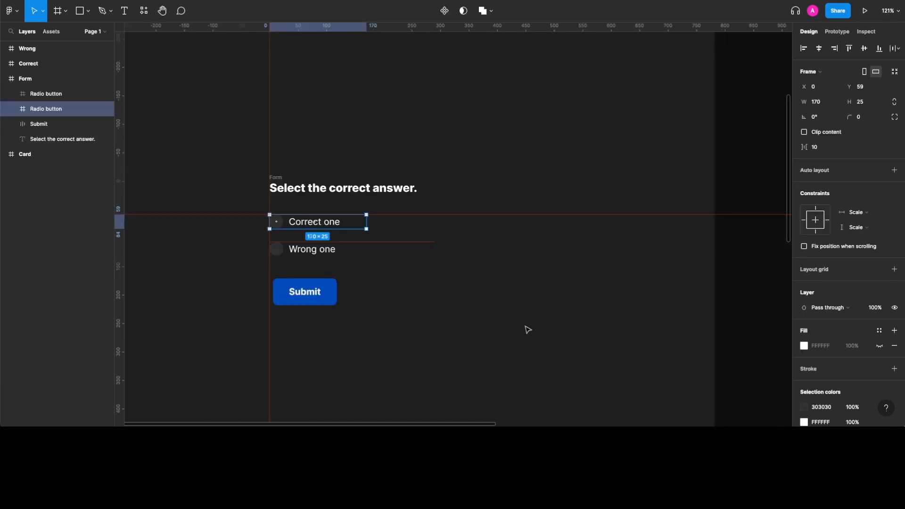
pyautogui.click(445, 13)
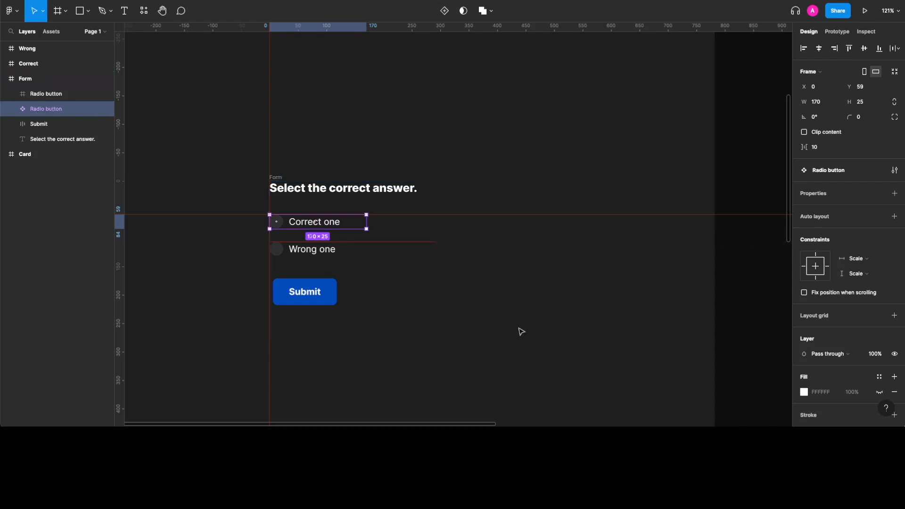
pyautogui.click(894, 196)
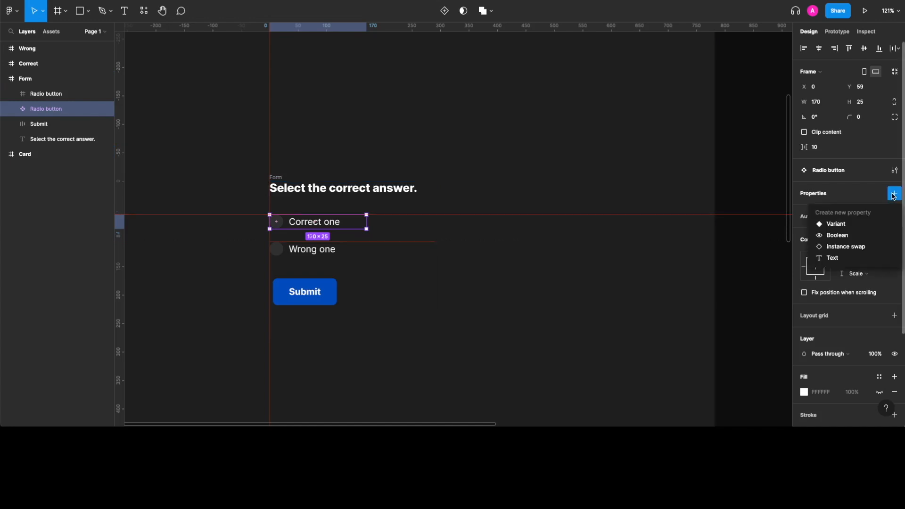
pyautogui.click(837, 236)
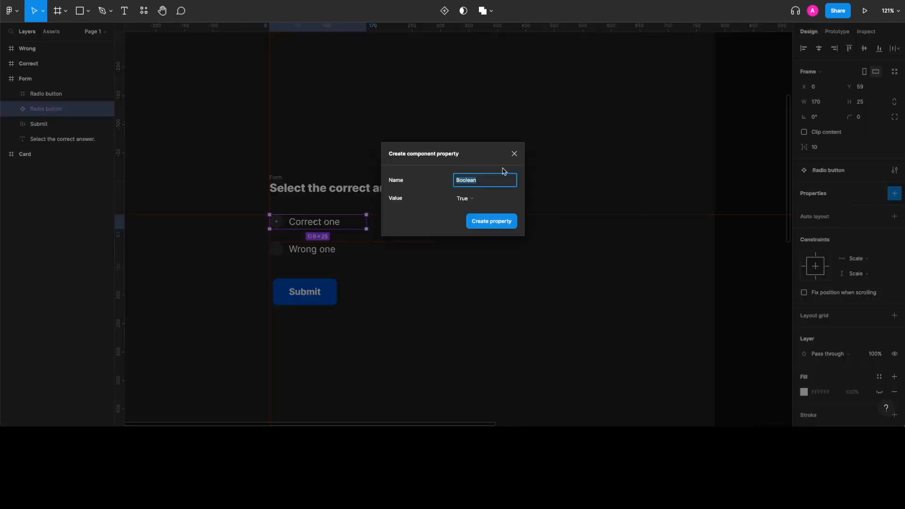
pyautogui.write('Selected')
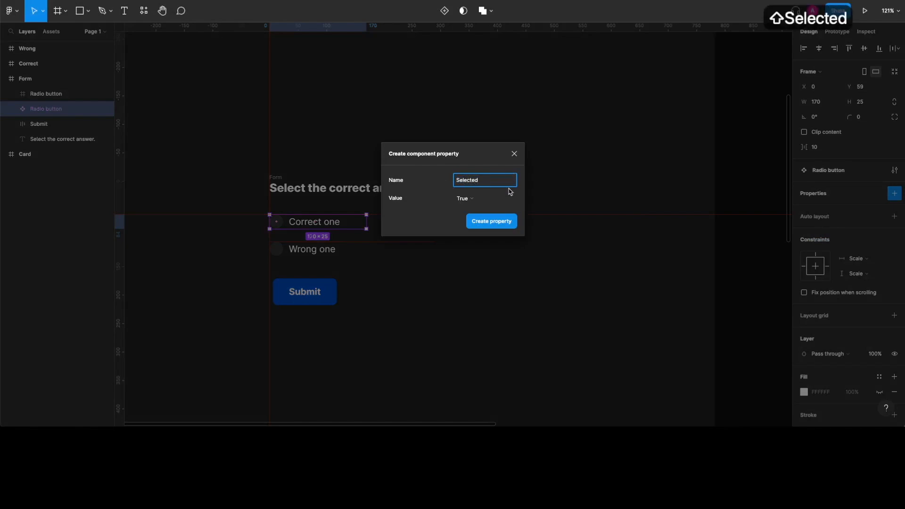
pyautogui.click(467, 198)
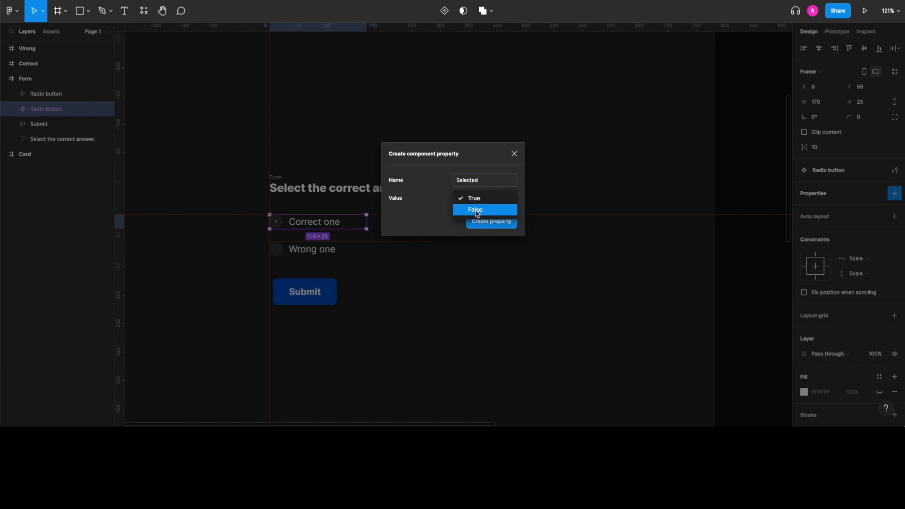
pyautogui.click(477, 210)
pyautogui.click(499, 223)
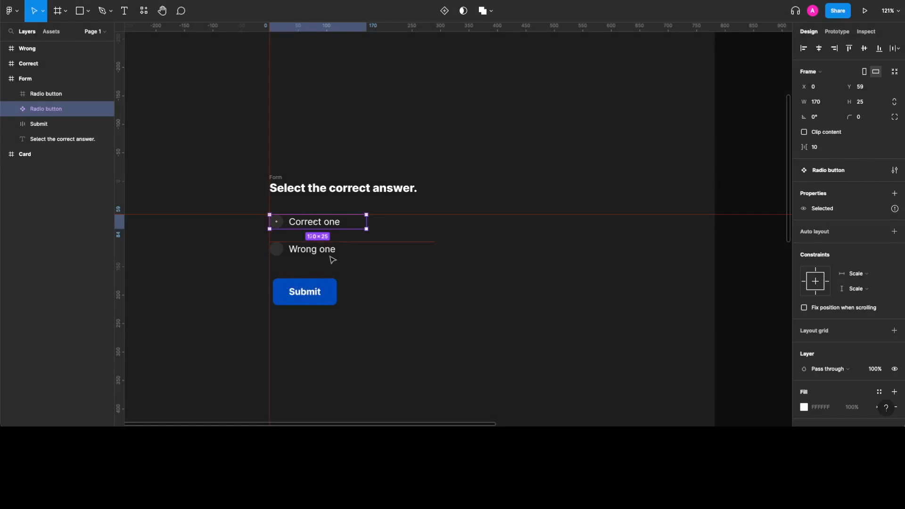
# Step: Unhide the blue inner dot, Ellipse 2, in the radio button component and link its layer visibility to the Selected property
pyautogui.click(11, 109)
pyautogui.click(105, 125)
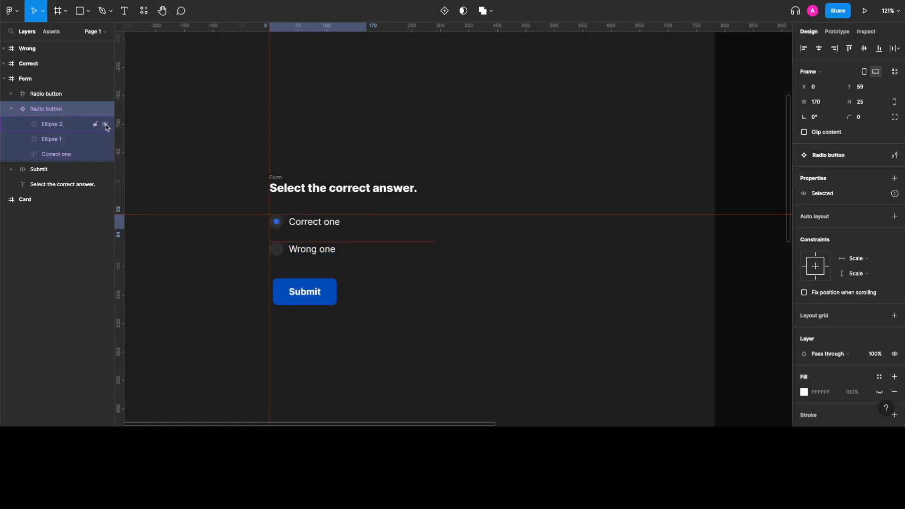
pyautogui.click(277, 223)
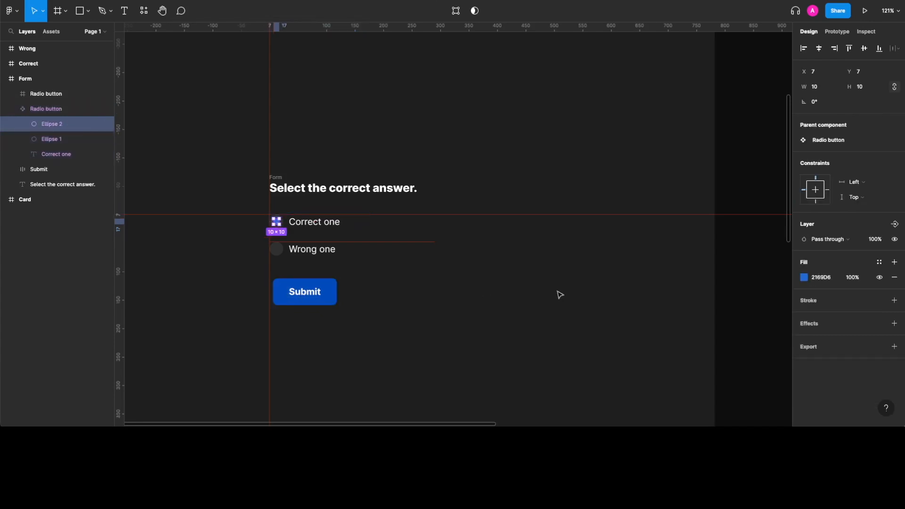
pyautogui.click(896, 225)
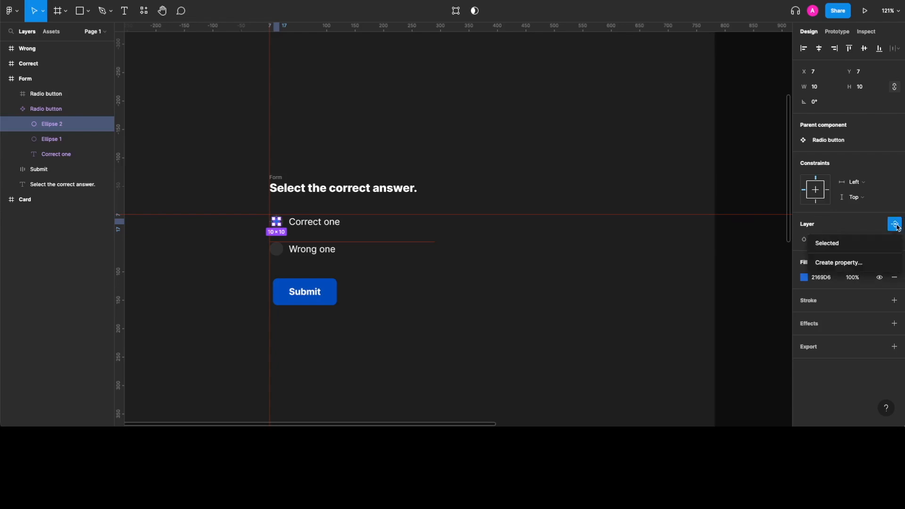
pyautogui.click(867, 246)
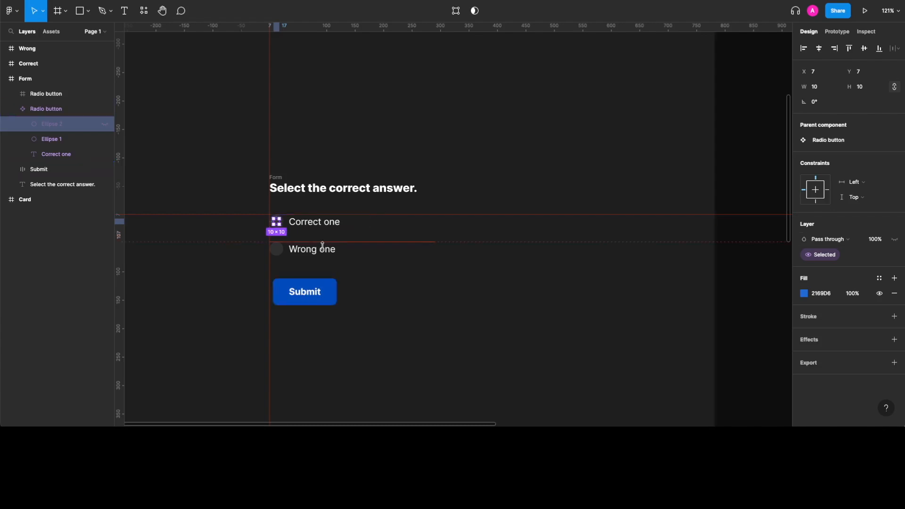
pyautogui.click(397, 302)
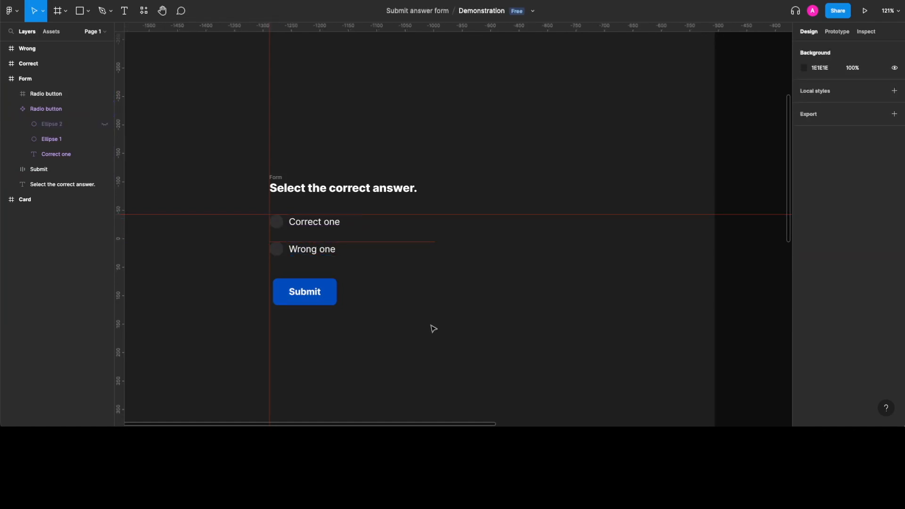
# Step: Delete the "Wrong one" radio button and put an instance of the "Correct one" component in its place at Y 107
pyautogui.click(293, 219)
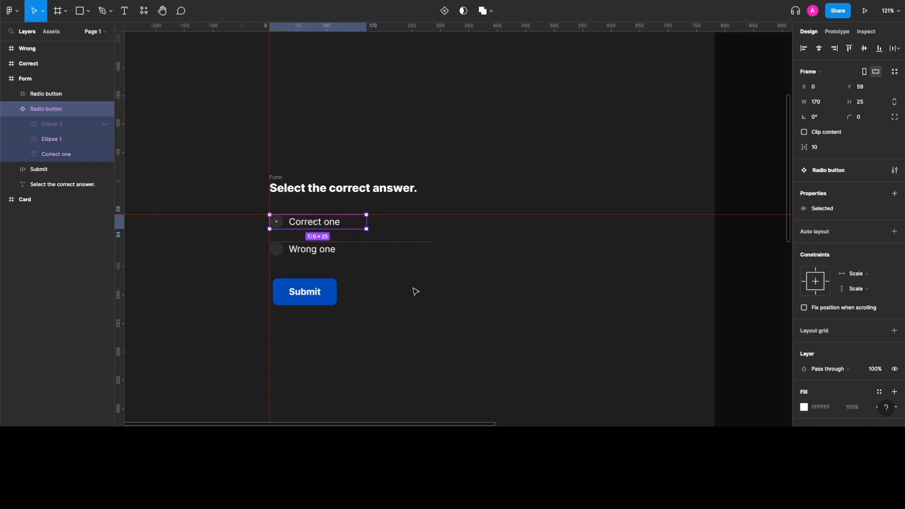
pyautogui.click(302, 250)
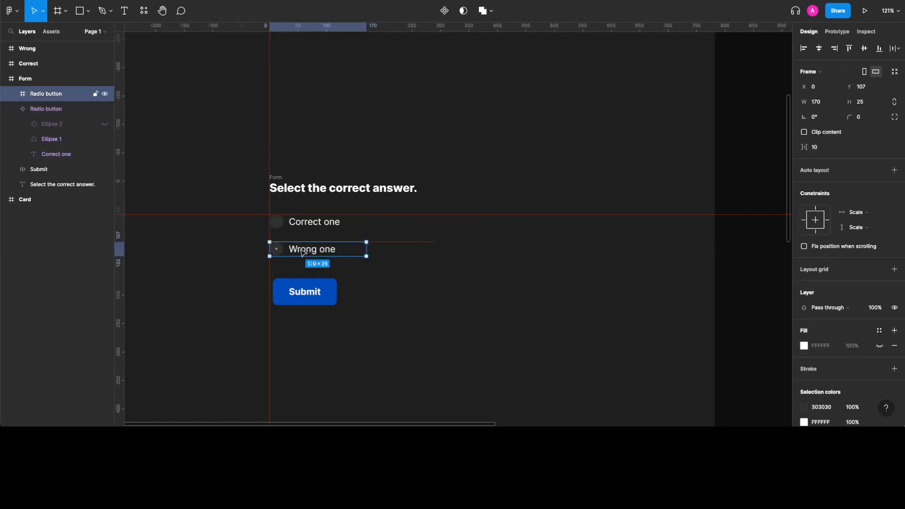
pyautogui.press('BackSpace')
pyautogui.moveTo(301, 230); pyautogui.dragTo(302, 251)
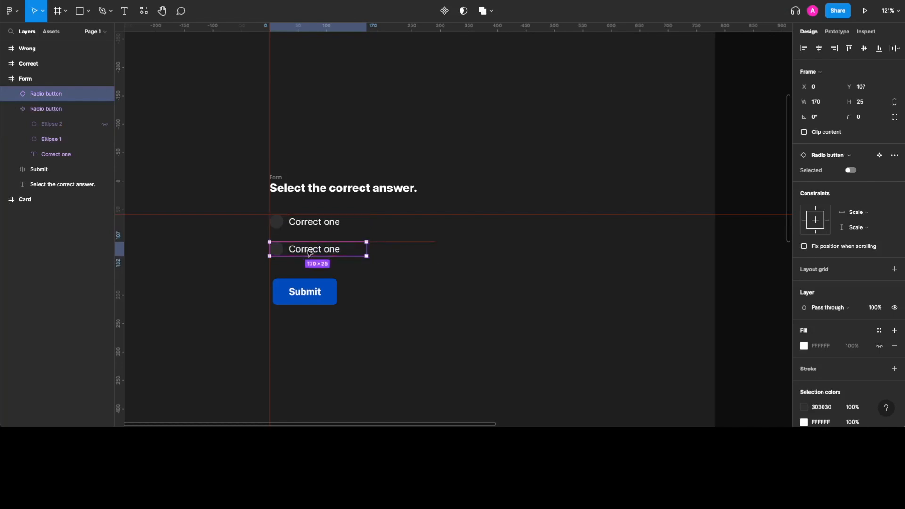
# Step: Change the label of the lower radio button instance to "Wrong one"
pyautogui.doubleClick(309, 253)
pyautogui.doubleClick(309, 252)
pyautogui.click(320, 249)
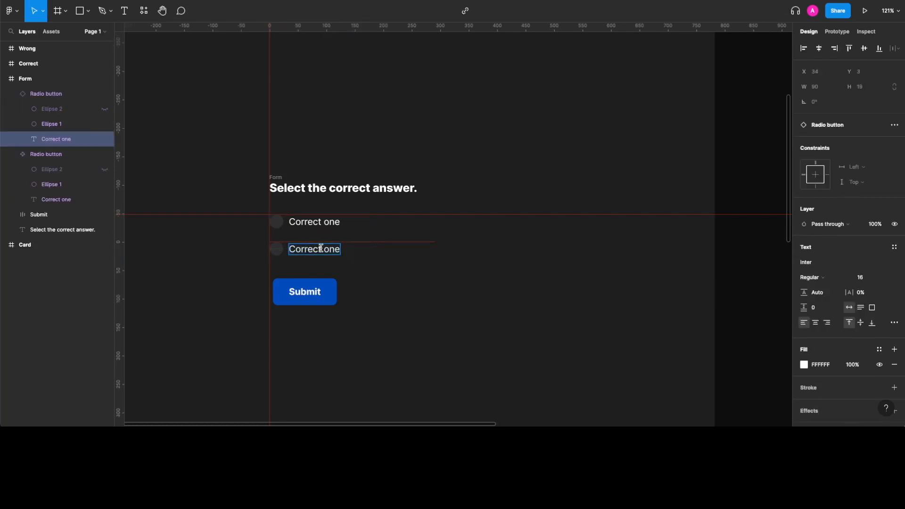
pyautogui.doubleClick(293, 249)
pyautogui.write('Wrong')
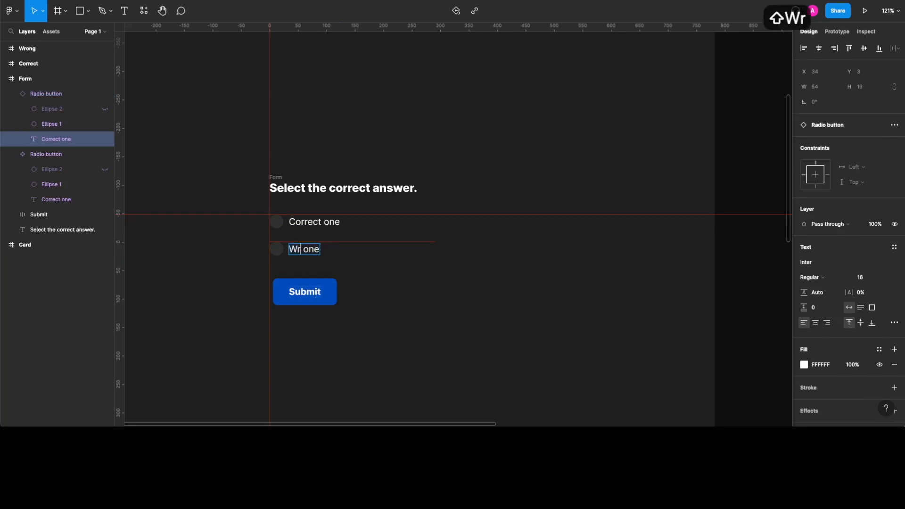
pyautogui.click(456, 323)
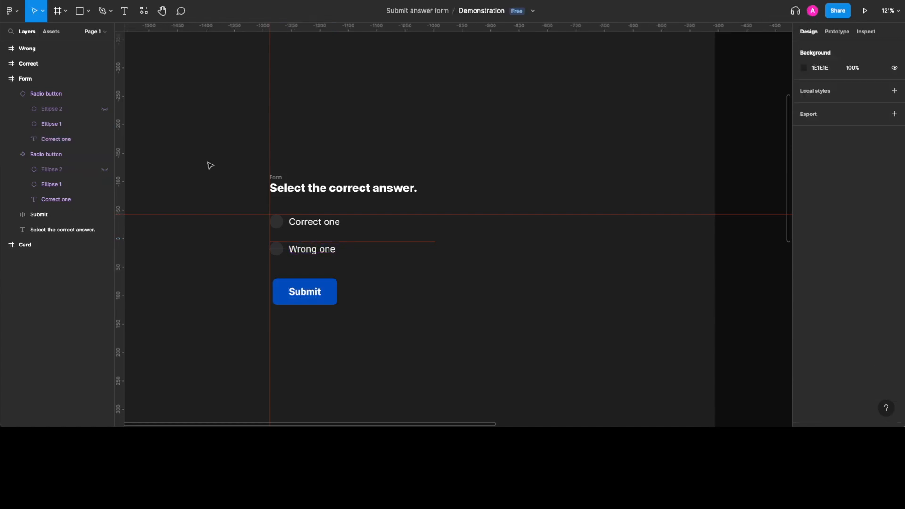
# Step: Turn the question, both radio buttons and Submit into one component, and move the main radio button component to about X -1575, Y -222
pyautogui.moveTo(211, 158); pyautogui.dragTo(420, 341)
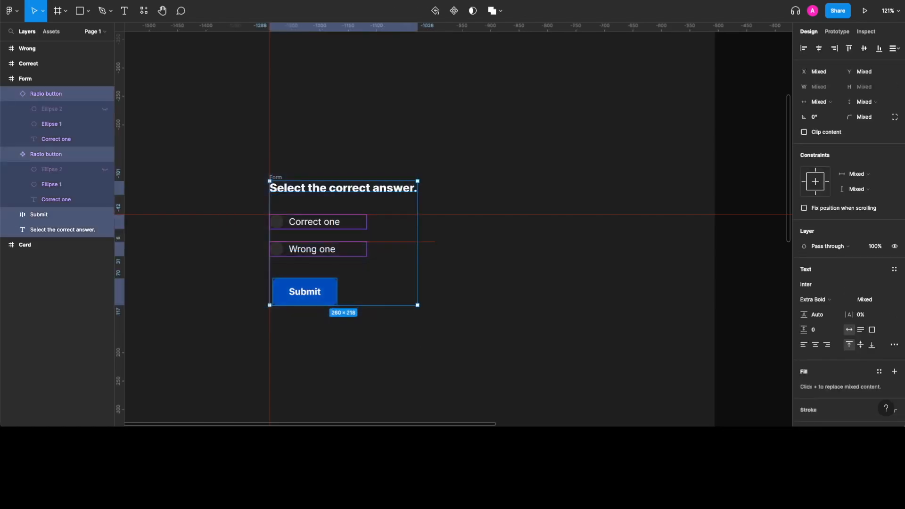
pyautogui.click(454, 12)
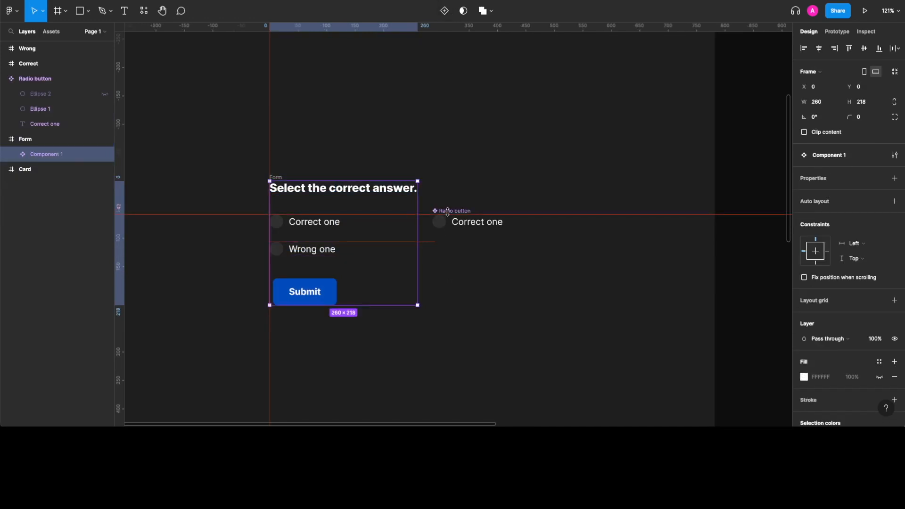
pyautogui.moveTo(455, 212); pyautogui.dragTo(159, 110)
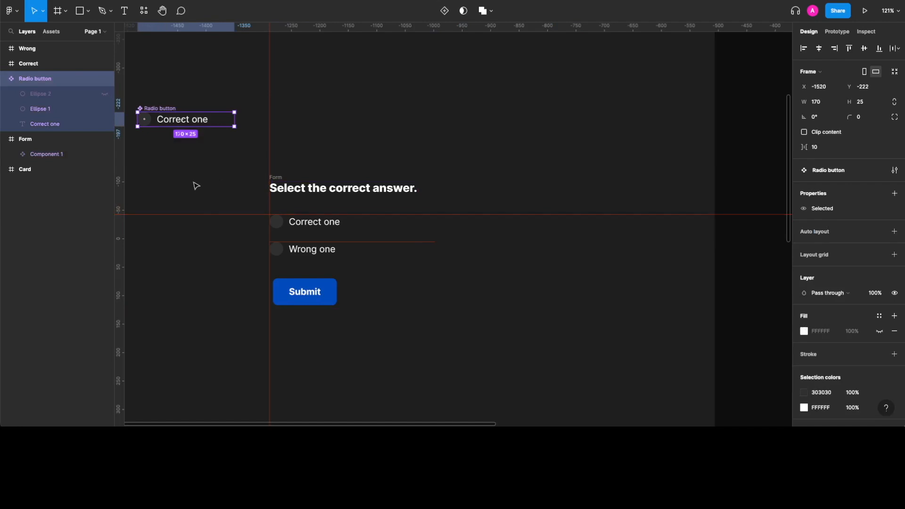
pyautogui.hscroll(-3, 193, 186)
pyautogui.hscroll(1, 193, 187)
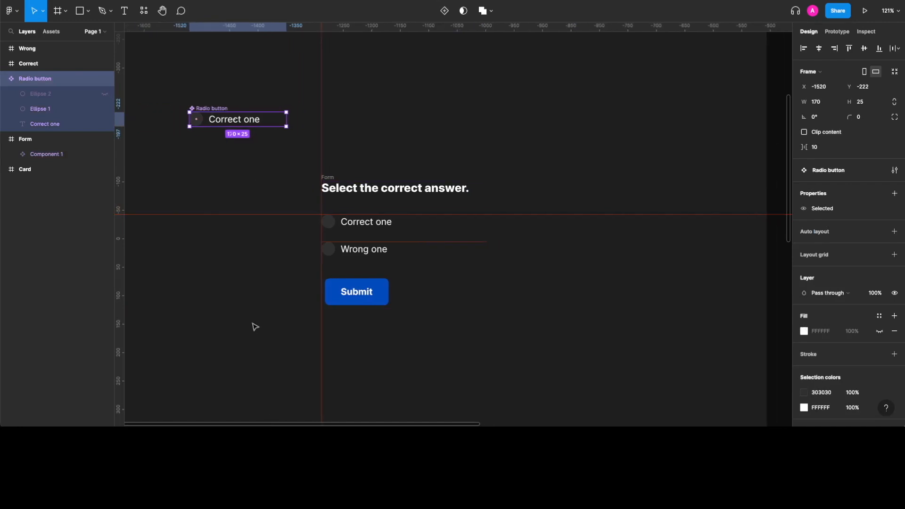
pyautogui.moveTo(212, 108); pyautogui.dragTo(180, 110)
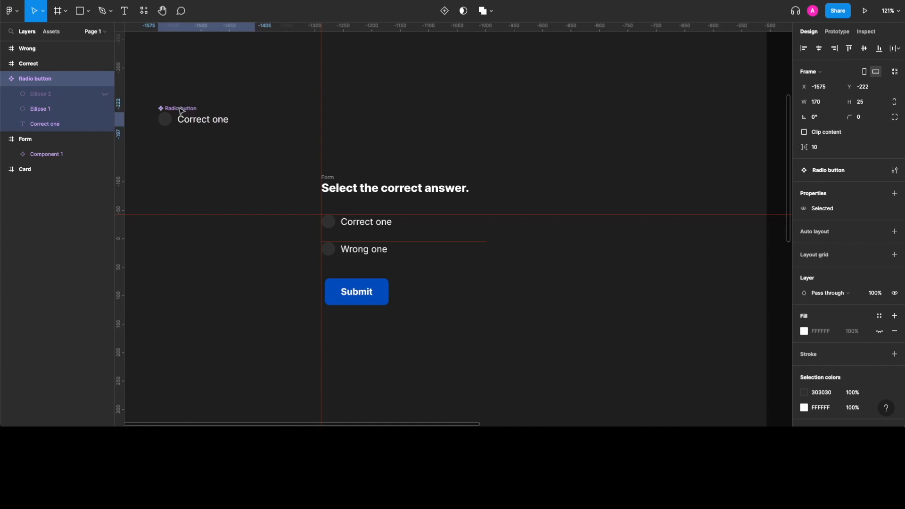
# Step: Add a second variant to the form component
pyautogui.click(513, 284)
pyautogui.scroll(-2, 542, 259)
pyautogui.click(384, 135)
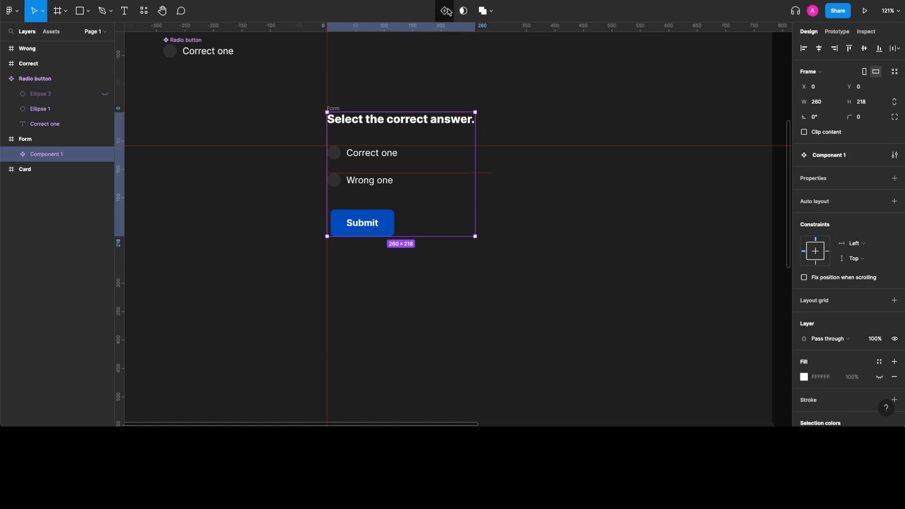
pyautogui.click(446, 13)
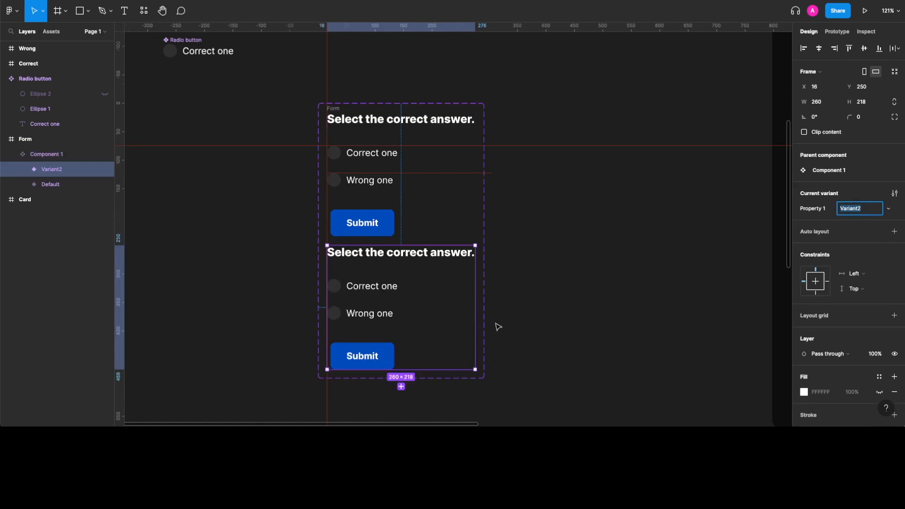
# Step: Turn on the Selected property of the "Correct one" radio button in the second form variant
pyautogui.scroll(-2, 498, 327)
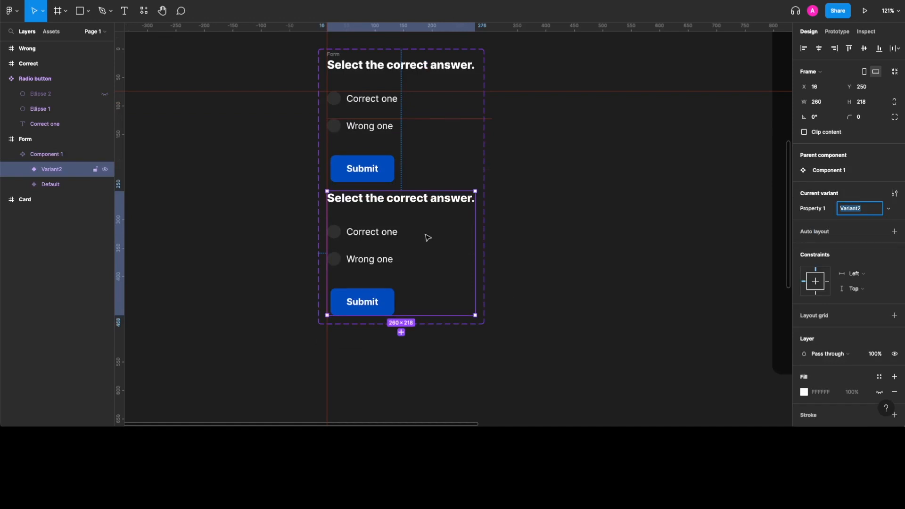
pyautogui.click(373, 234)
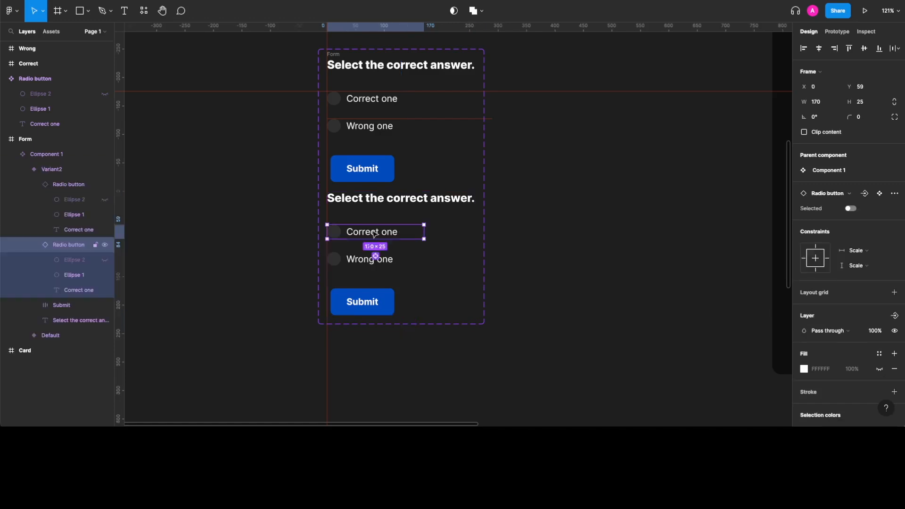
pyautogui.click(851, 208)
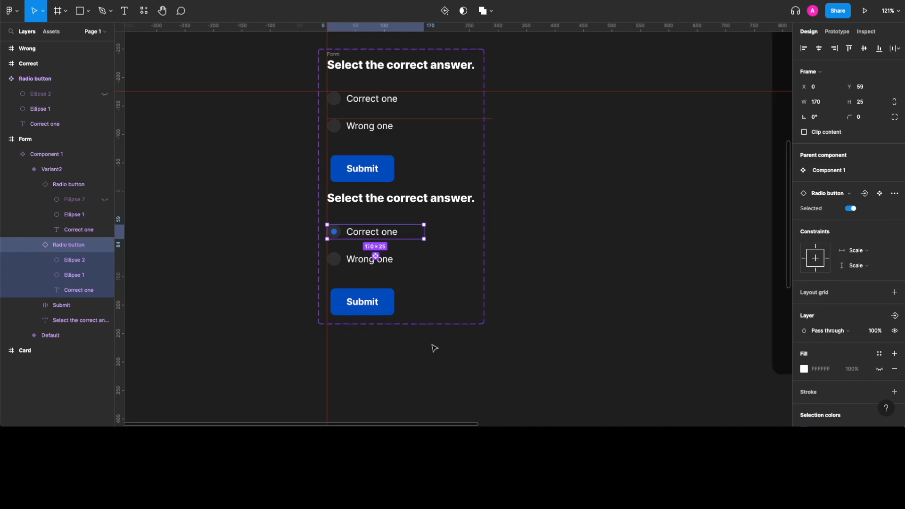
# Step: Duplicate the second form variant to add a third variant below it
pyautogui.click(455, 272)
pyautogui.hotkey('ctrl', 'd')
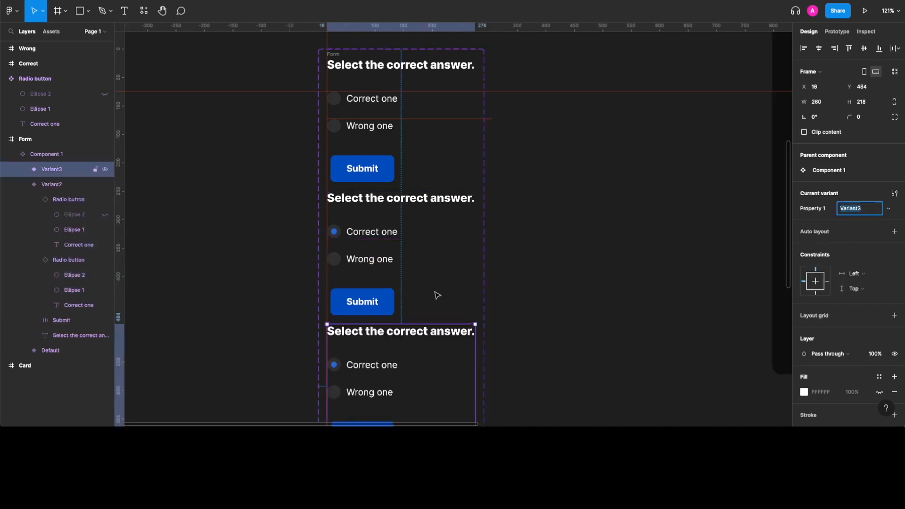
pyautogui.scroll(-5, 435, 296)
pyautogui.scroll(2, 436, 295)
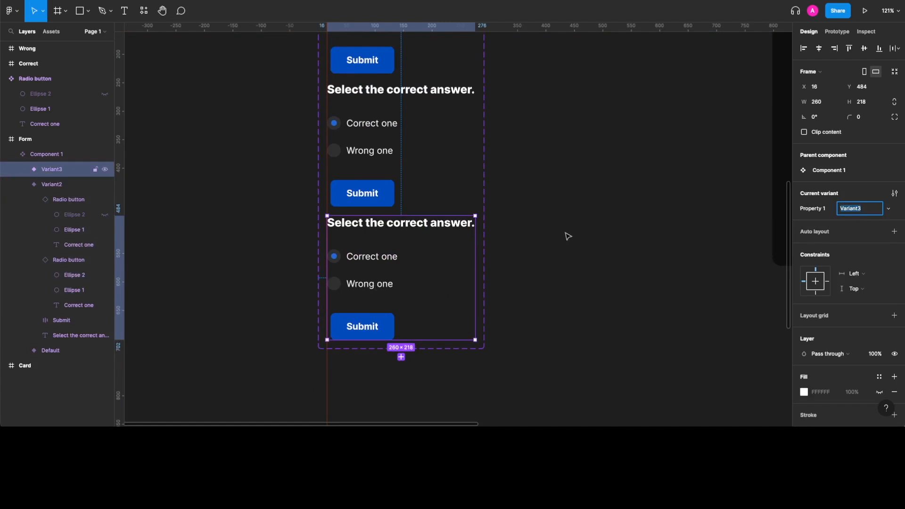
pyautogui.press('Return')
pyautogui.scroll(1, 384, 259)
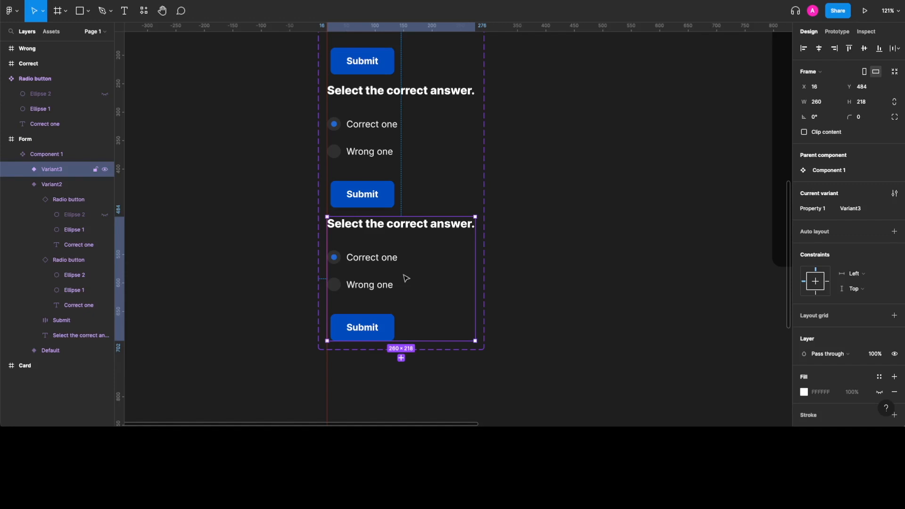
# Step: In the third form variant, deselect the "Correct one" radio button and turn on Selected for "Wrong one"
pyautogui.click(384, 259)
pyautogui.click(385, 291)
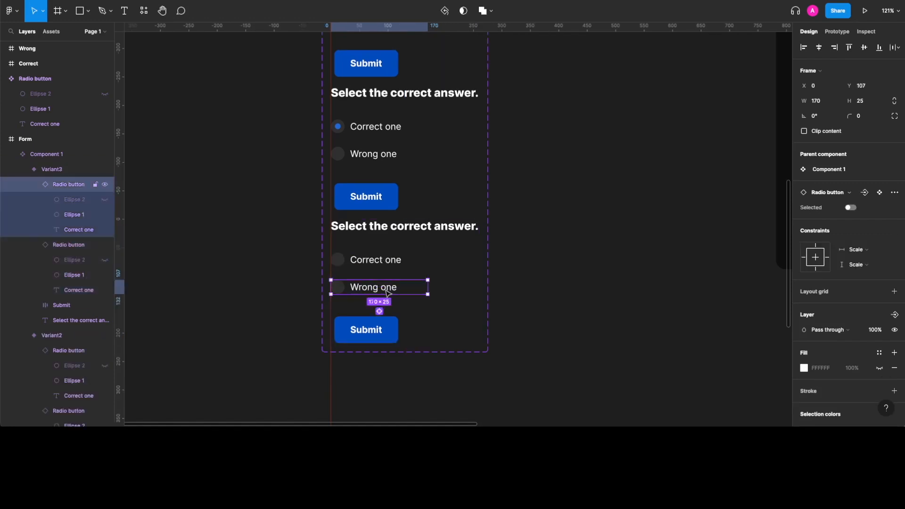
pyautogui.click(851, 208)
# Step: Rename the form component's variant property to "State"
pyautogui.scroll(3, 437, 170)
pyautogui.click(423, 127)
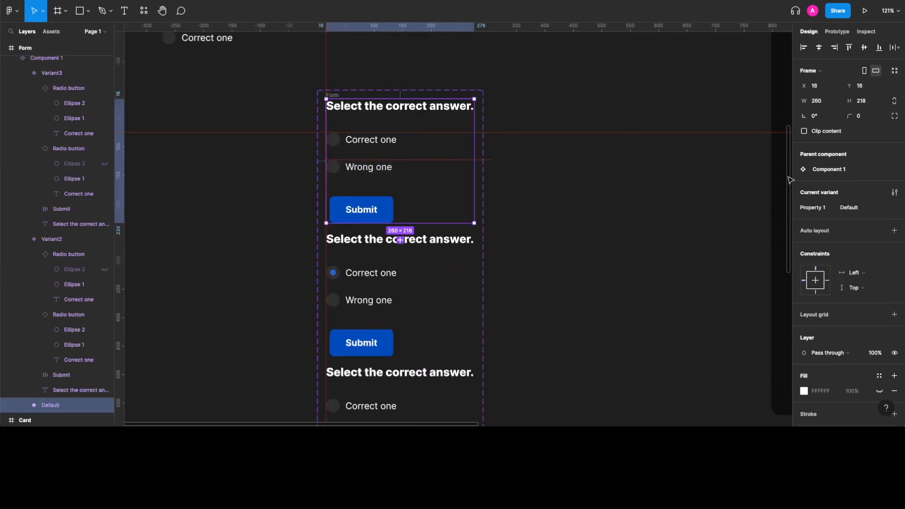
pyautogui.doubleClick(815, 209)
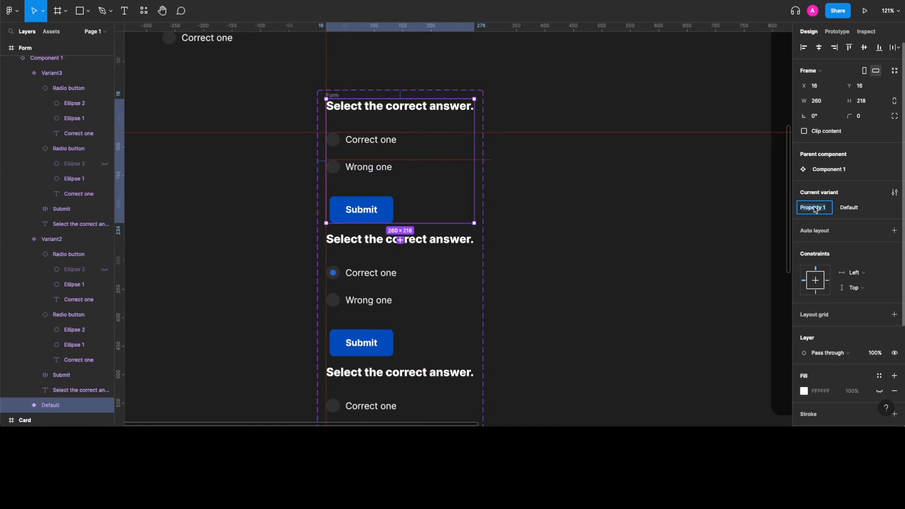
pyautogui.write('State')
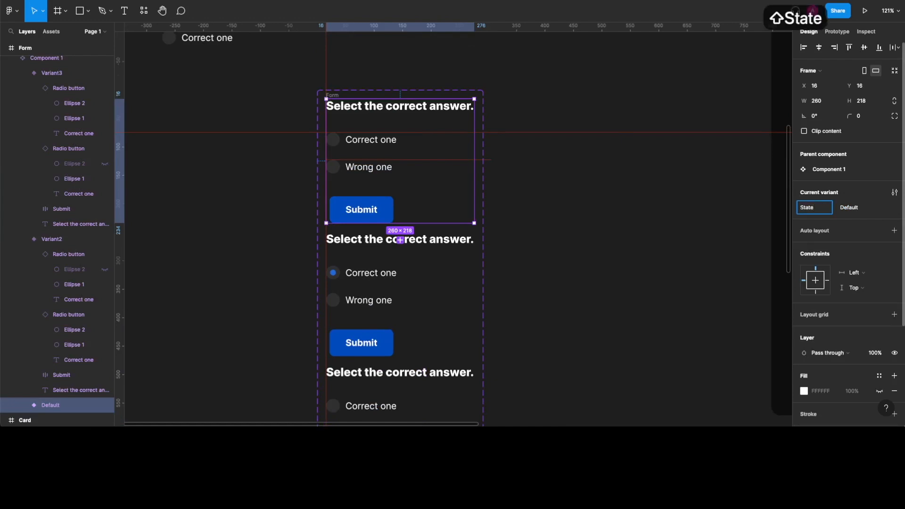
pyautogui.press('Return')
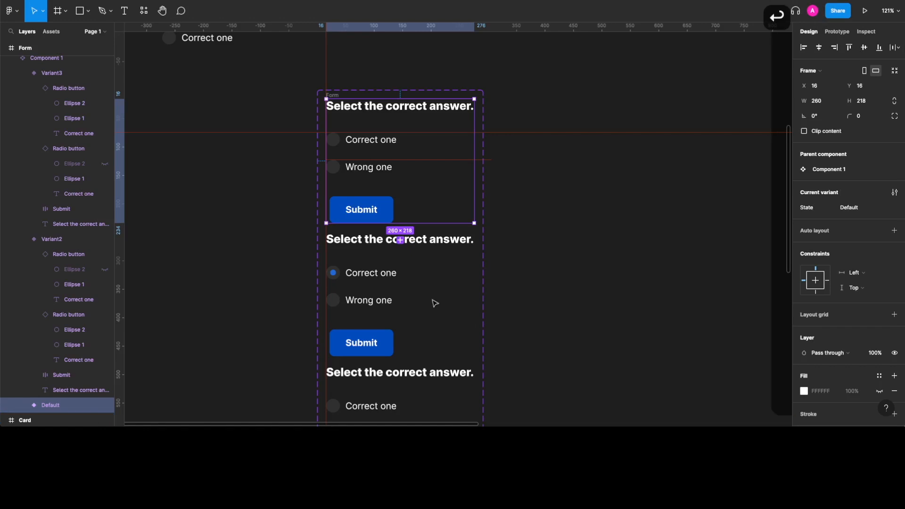
# Step: Set the State value of the second form variant to "Correct"
pyautogui.click(371, 285)
pyautogui.doubleClick(853, 209)
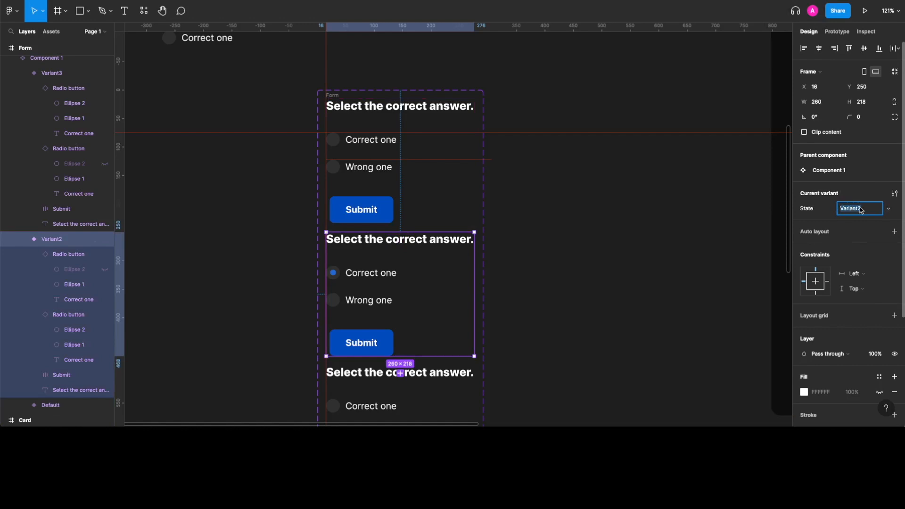
pyautogui.write('Correct')
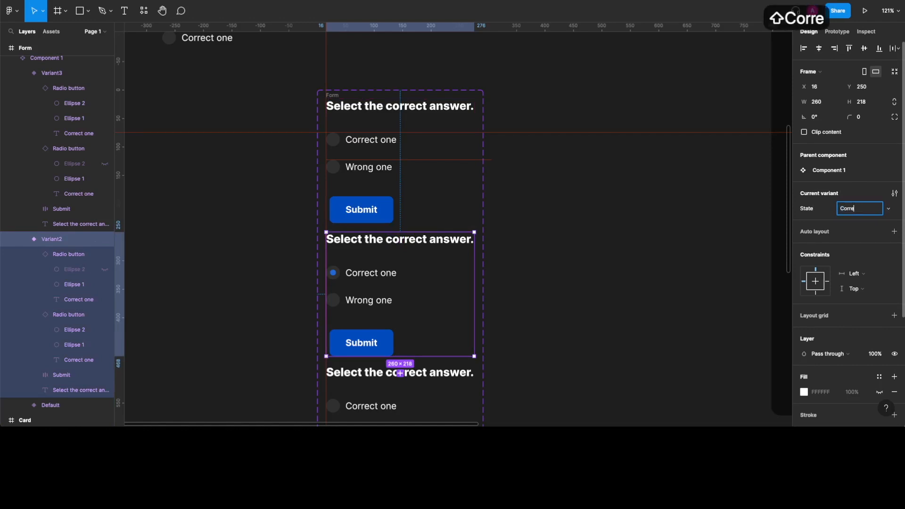
pyautogui.press('Return')
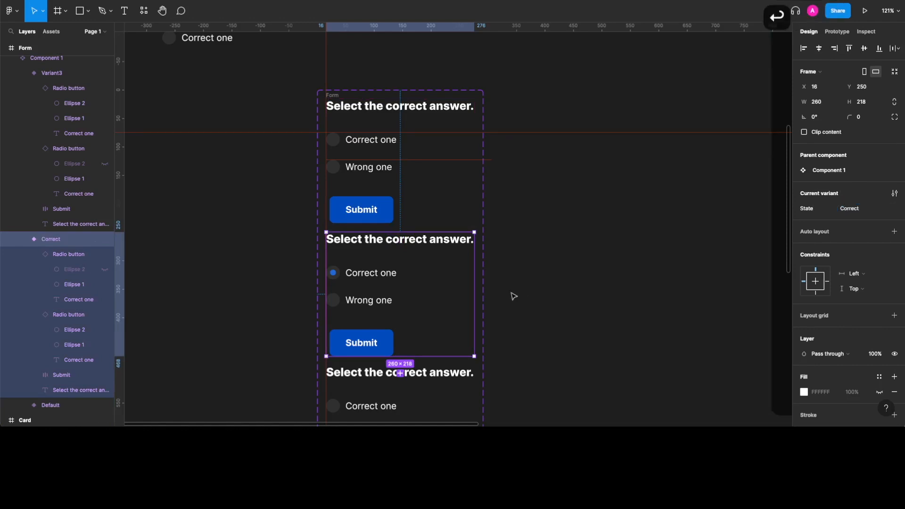
# Step: Set the State value of the third form variant to "Wrong"
pyautogui.scroll(-3, 373, 311)
pyautogui.click(375, 339)
pyautogui.click(857, 212)
pyautogui.write('Wrong')
pyautogui.press('Return')
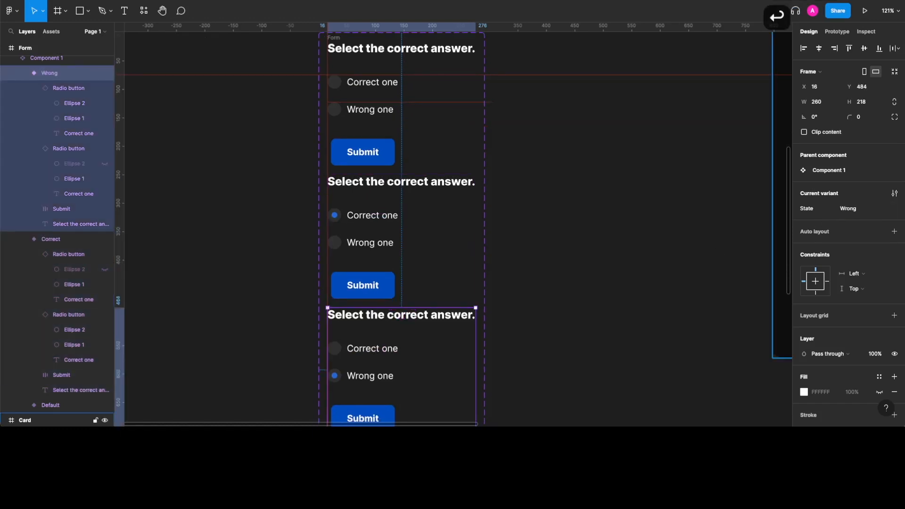
pyautogui.click(577, 265)
# Step: Add a prototype interaction from the Default variant's "Correct one" radio button that changes to the Correct variant on click
pyautogui.scroll(3, 577, 265)
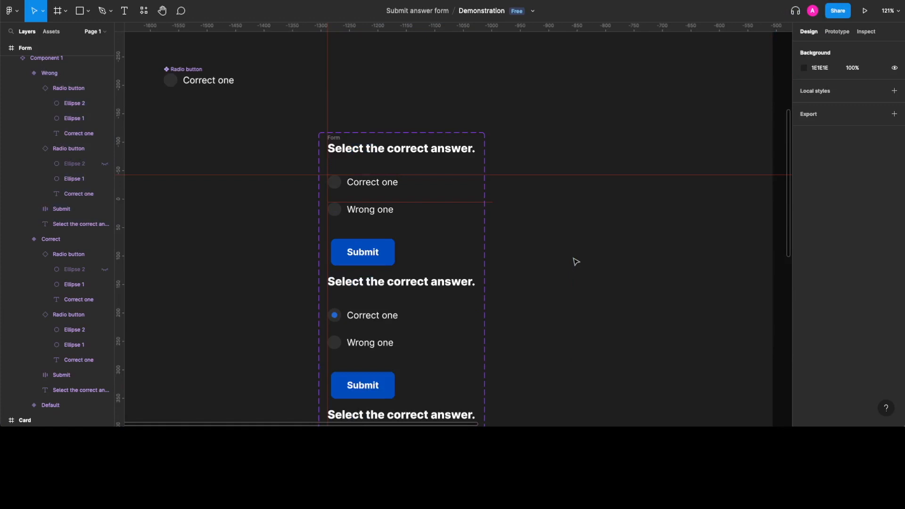
pyautogui.scroll(-2, 492, 123)
pyautogui.scroll(-3, 448, 170)
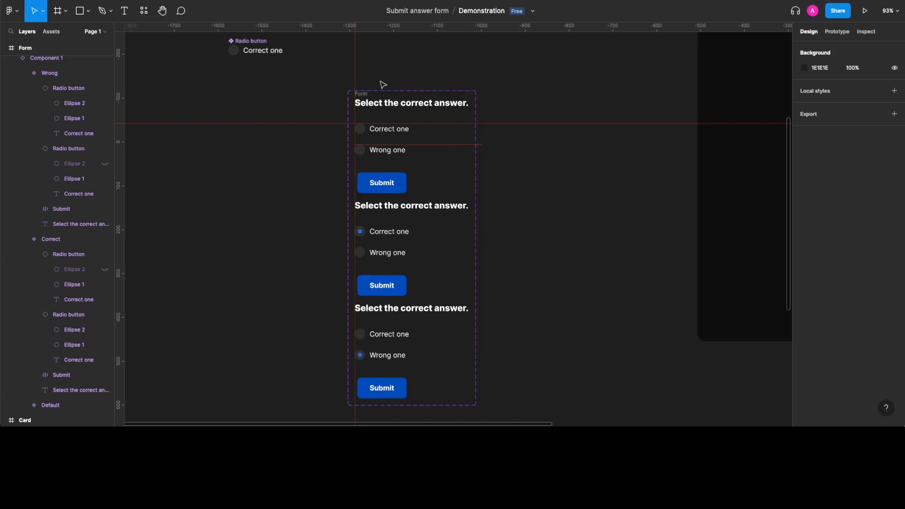
pyautogui.click(836, 32)
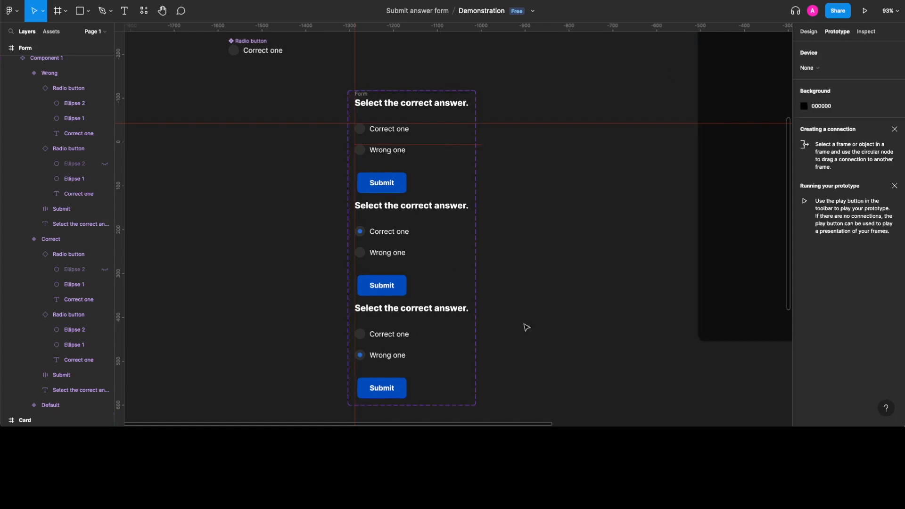
pyautogui.click(380, 132)
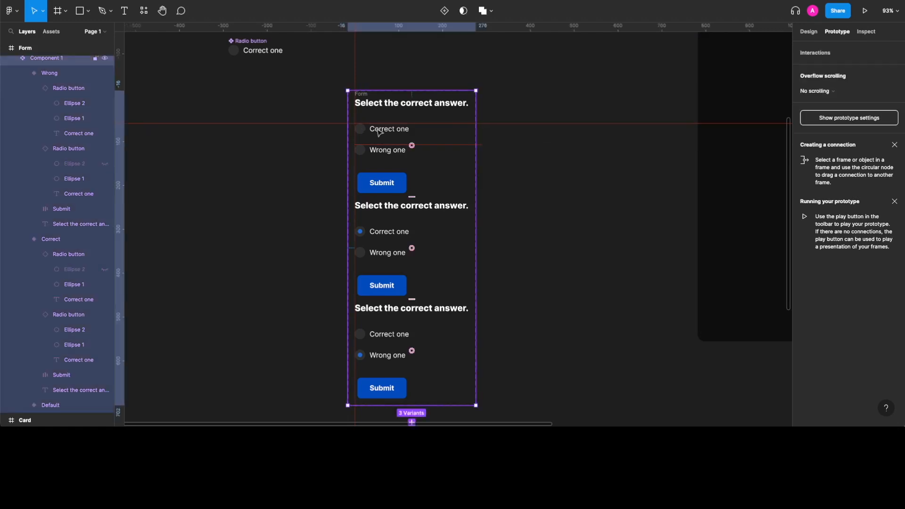
pyautogui.click(404, 134)
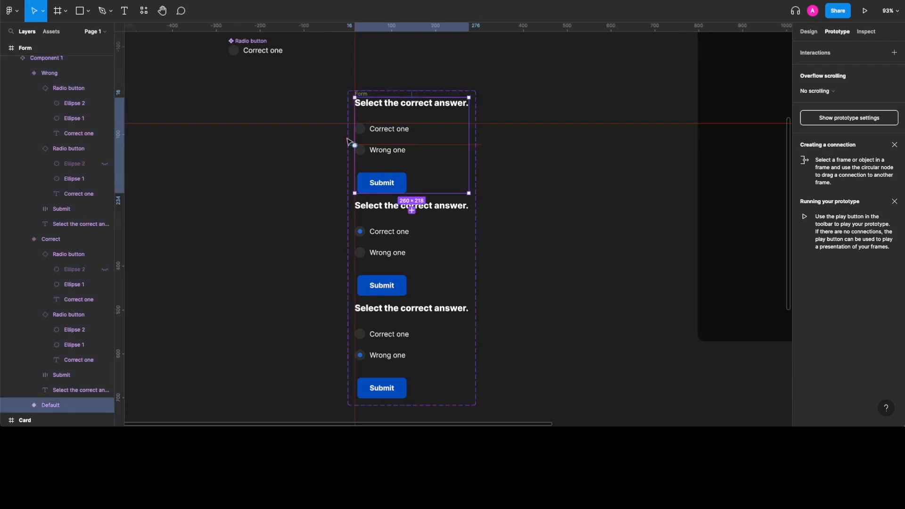
pyautogui.click(391, 134)
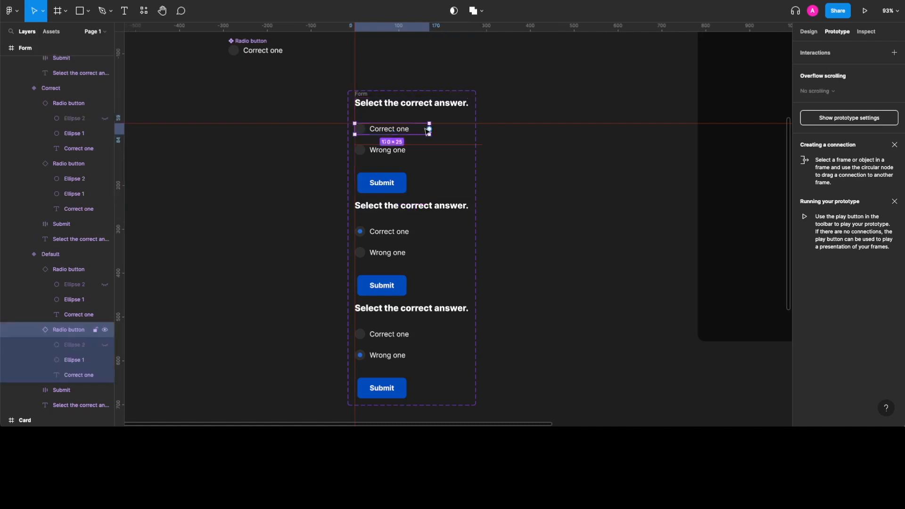
pyautogui.moveTo(432, 132); pyautogui.dragTo(418, 213)
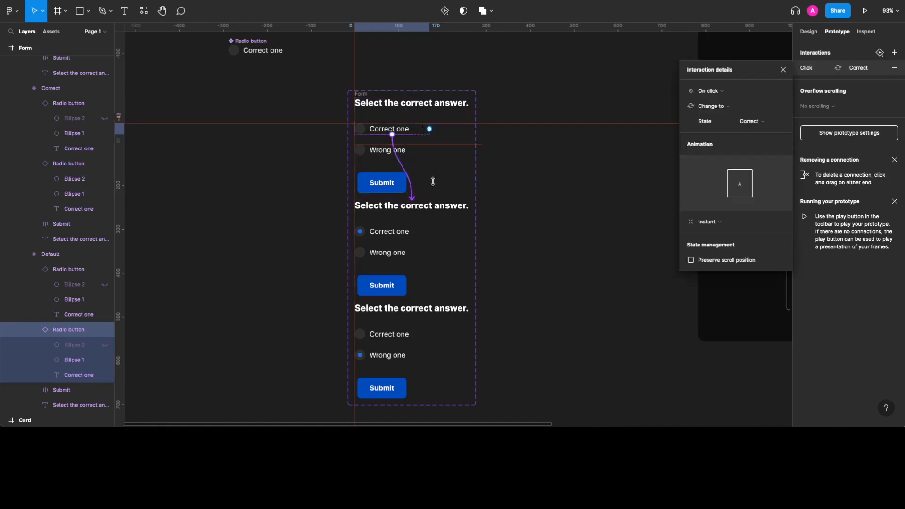
# Step: Connect the Default variant's "Wrong one" radio button to the Wrong variant with an on-click Change to interaction
pyautogui.hscroll(-2, 431, 180)
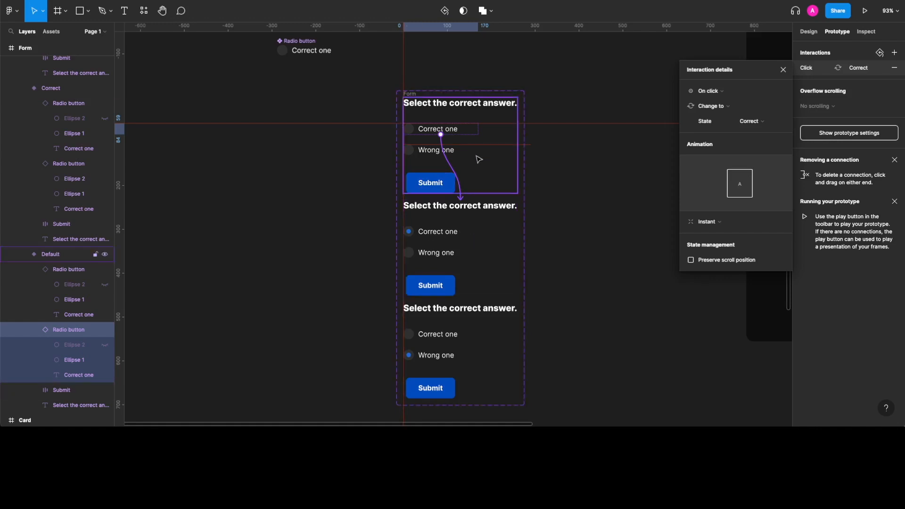
pyautogui.click(459, 152)
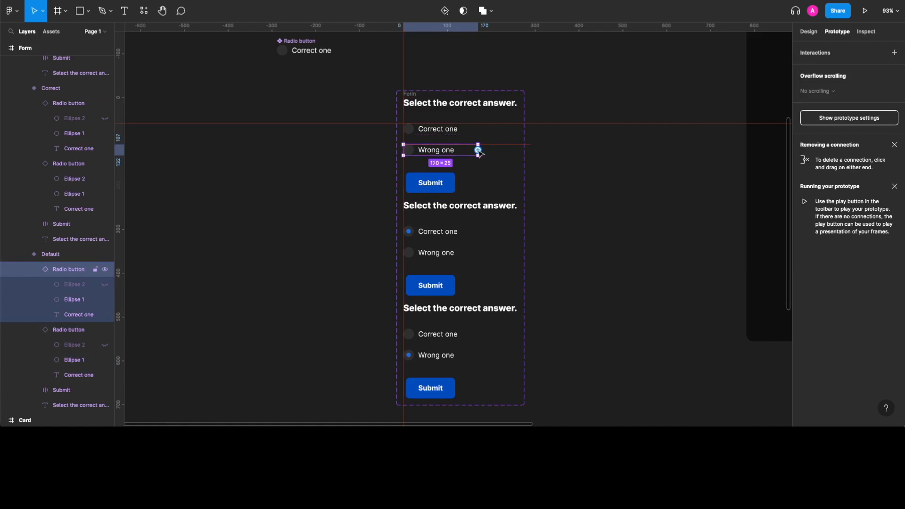
pyautogui.moveTo(478, 150); pyautogui.dragTo(477, 324)
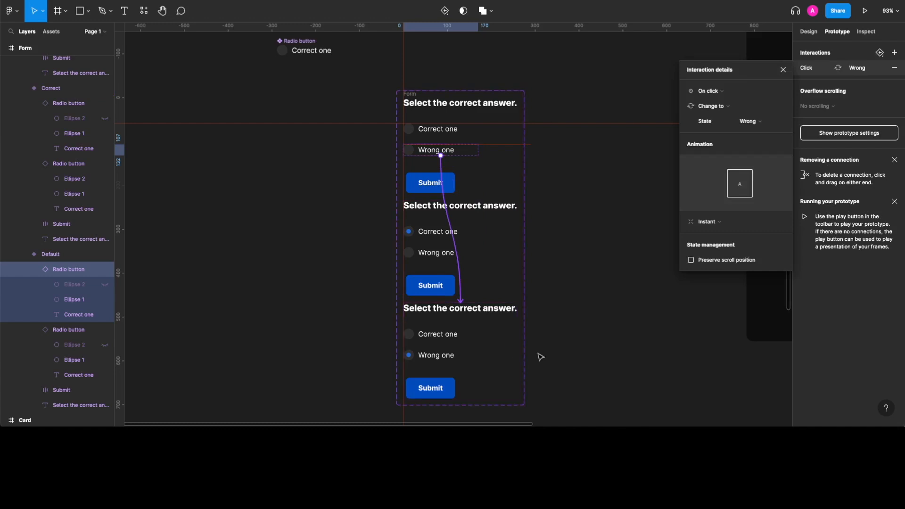
pyautogui.click(591, 353)
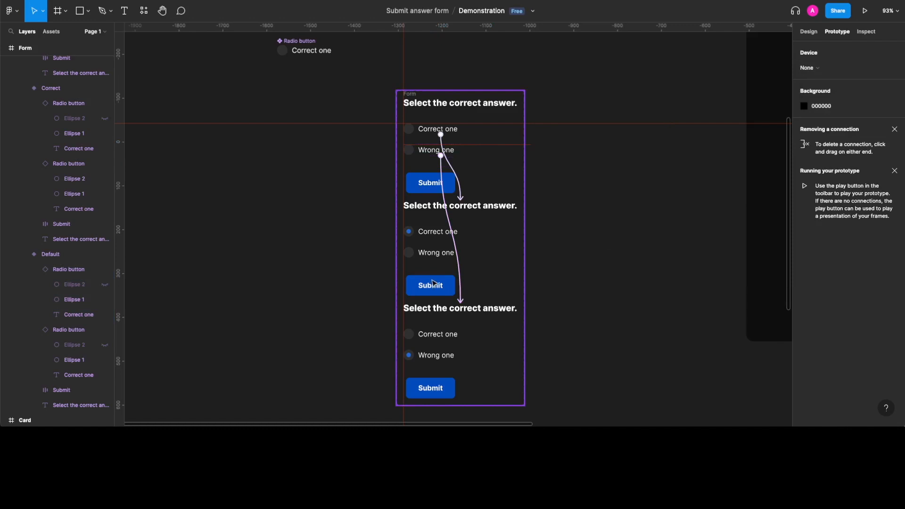
# Step: Connect the Correct variant's Submit button to the Correct screen with an on-click Navigate to interaction
pyautogui.click(433, 287)
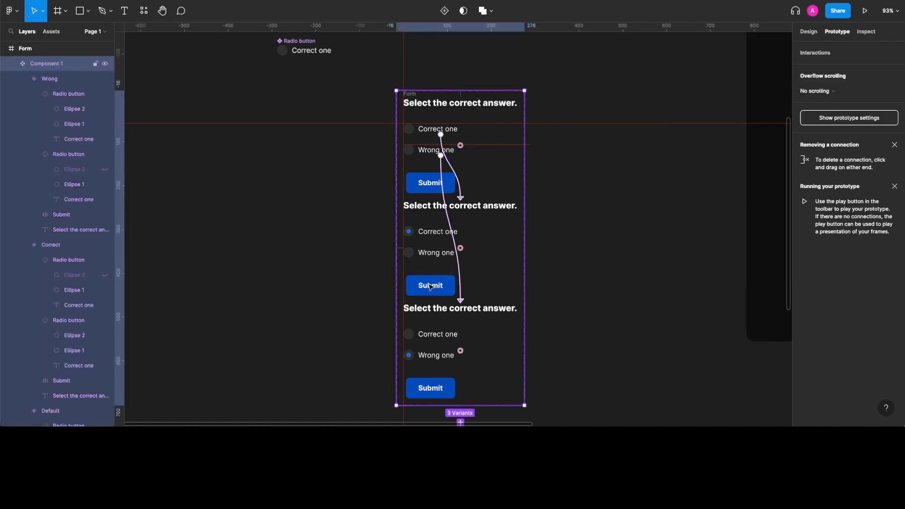
pyautogui.click(426, 283)
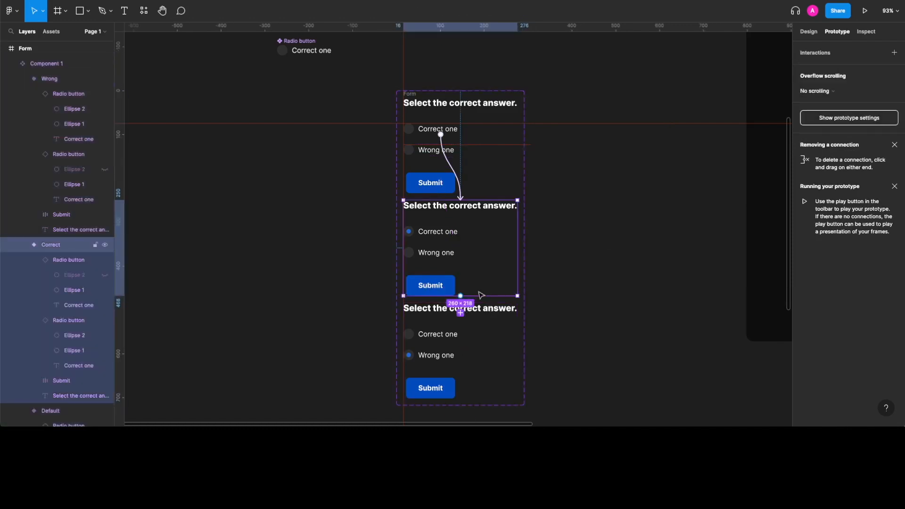
pyautogui.hscroll(3, 481, 295)
pyautogui.click(395, 288)
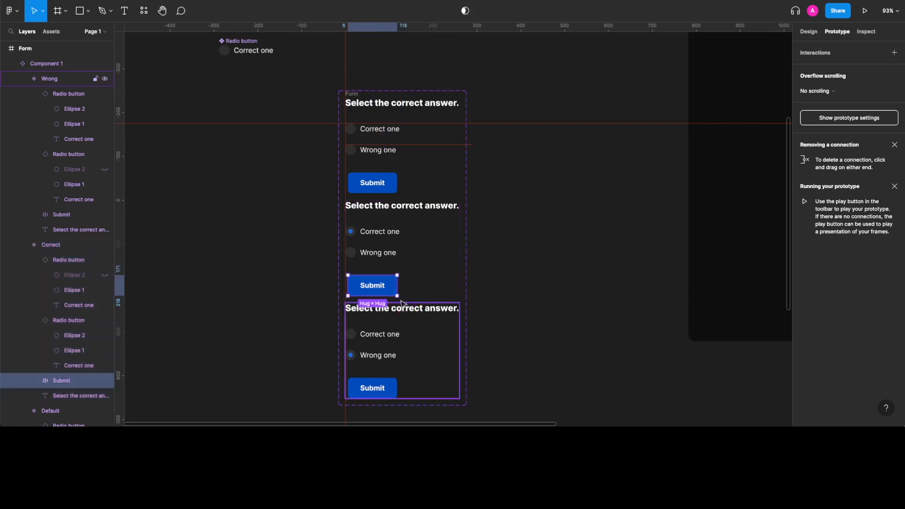
pyautogui.moveTo(398, 286); pyautogui.dragTo(555, 146)
pyautogui.scroll(-1, 682, 245)
pyautogui.scroll(-5, 683, 244)
pyautogui.scroll(-3, 504, 304)
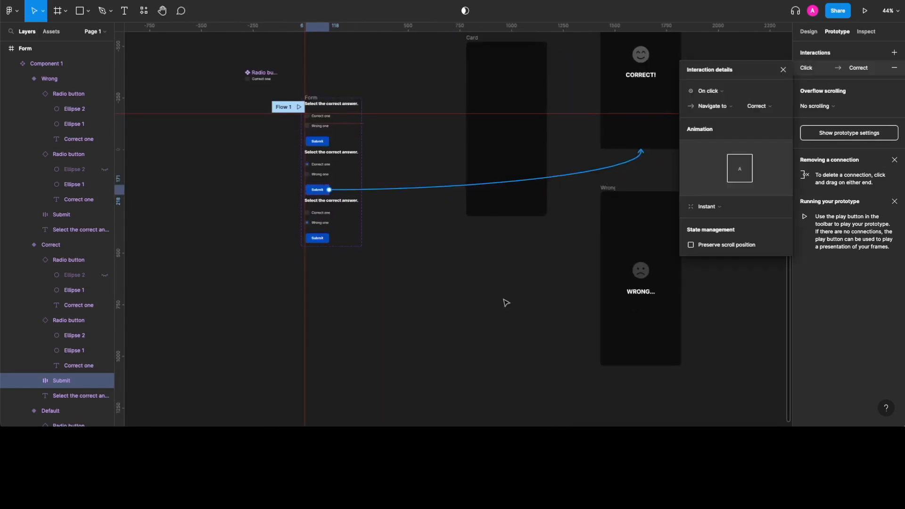
# Step: Connect the Wrong variant's Submit button to the Wrong screen
pyautogui.scroll(2, 503, 303)
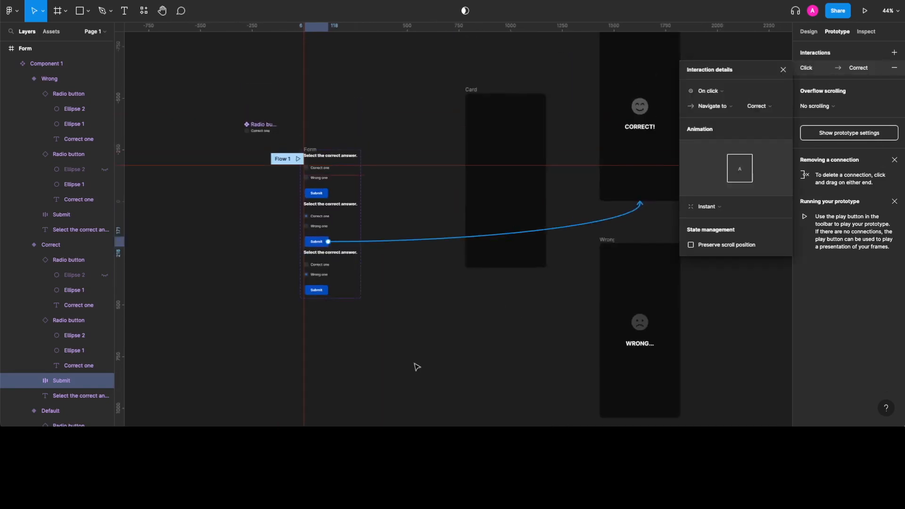
pyautogui.click(323, 293)
pyautogui.moveTo(328, 290); pyautogui.dragTo(472, 368)
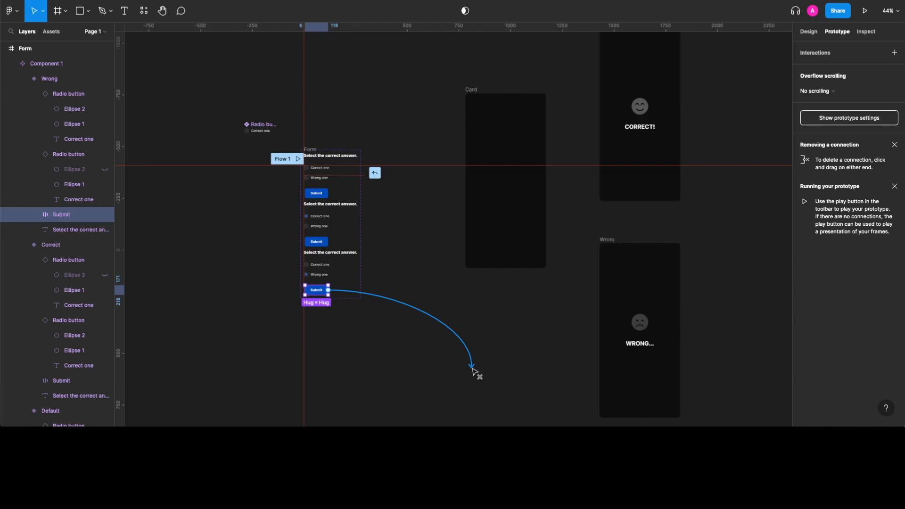
pyautogui.moveTo(473, 371); pyautogui.dragTo(610, 337)
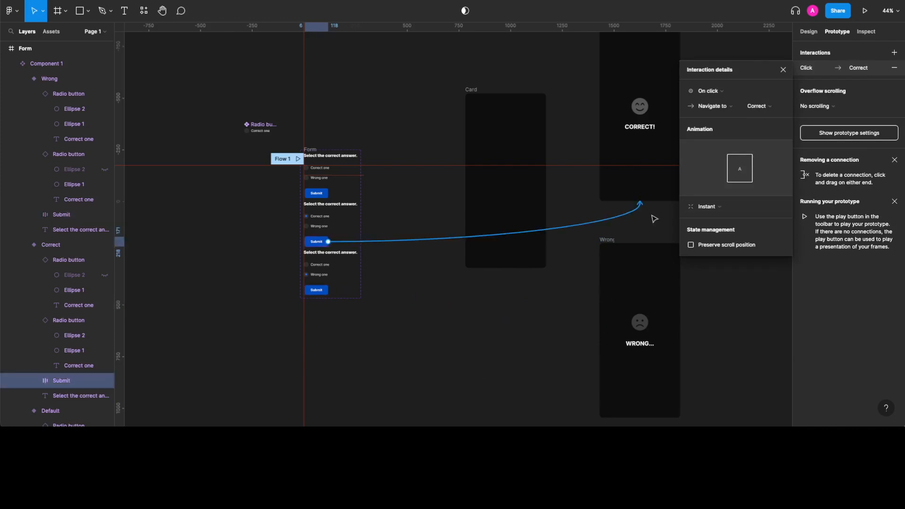
# Step: Set the transition from the Correct variant's Submit button to the Correct screen to Move in
pyautogui.click(718, 209)
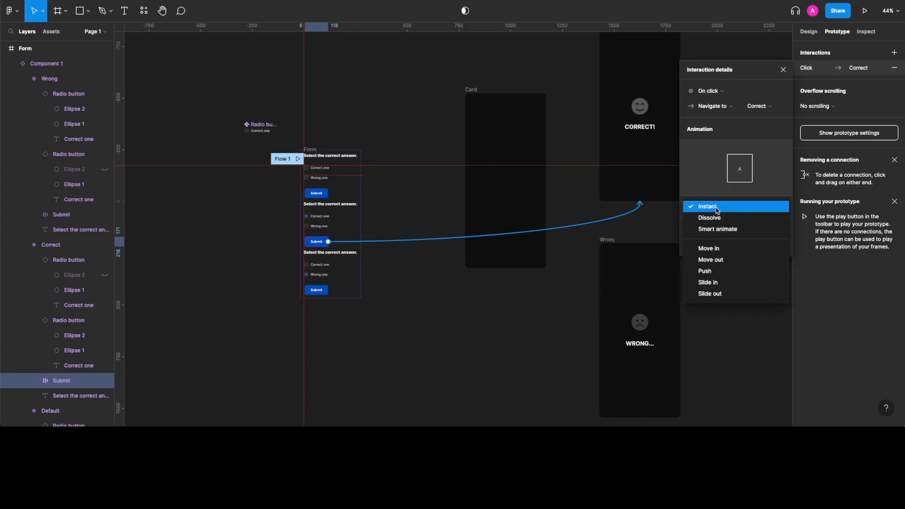
pyautogui.click(715, 249)
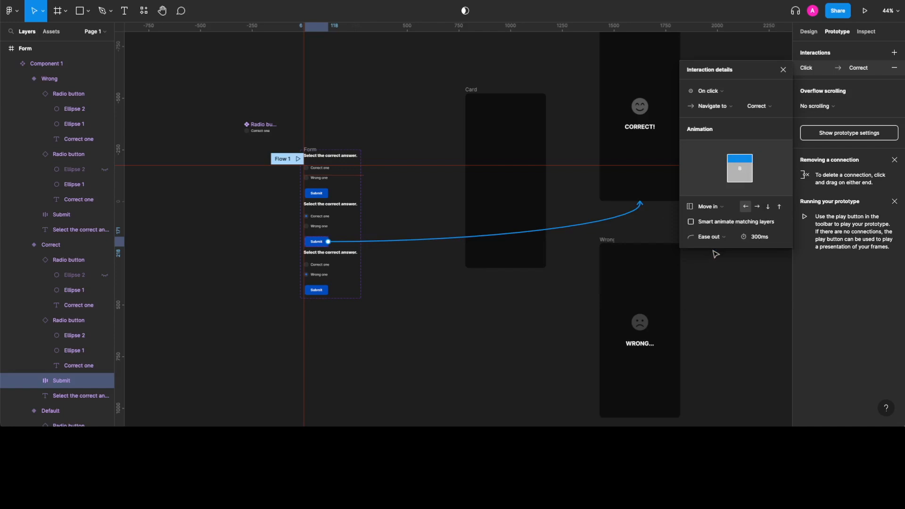
# Step: Set the transition from the Wrong variant's Submit button to the Wrong screen to Move in
pyautogui.click(320, 291)
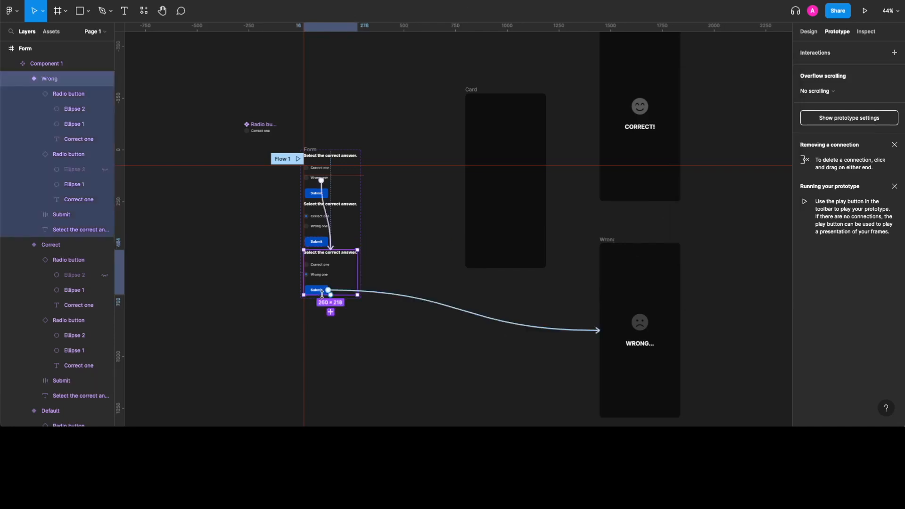
pyautogui.click(427, 301)
pyautogui.click(719, 208)
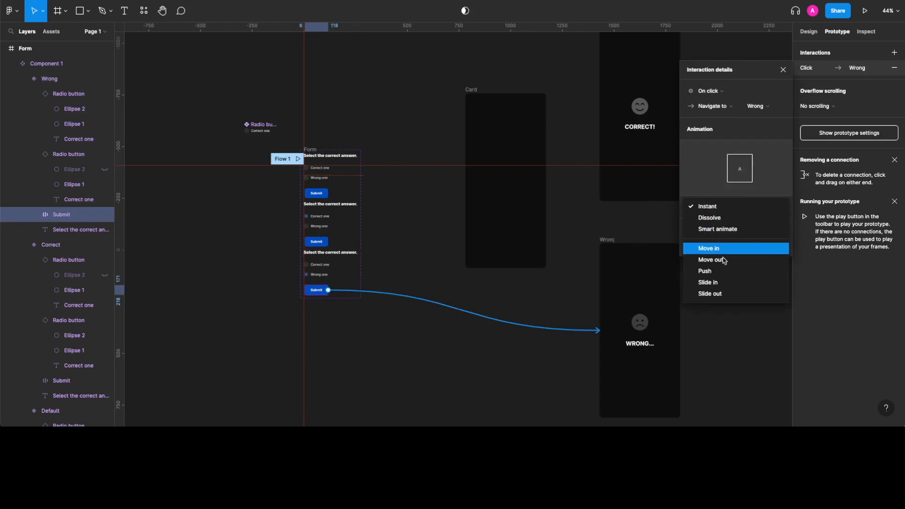
pyautogui.click(722, 254)
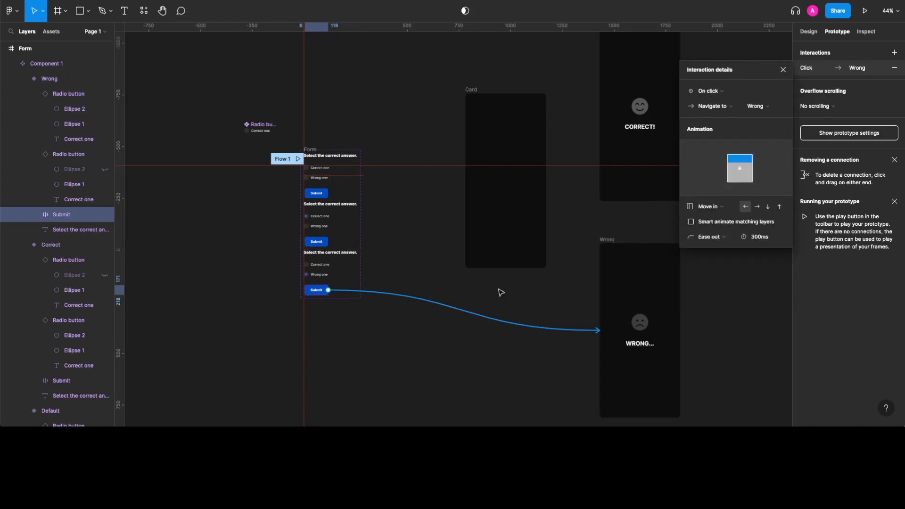
# Step: Connect the Correct variant's "Wrong one" radio button to the Wrong variant with an on-click Change to interaction
pyautogui.scroll(1, 499, 289)
pyautogui.click(349, 249)
pyautogui.scroll(2, 411, 219)
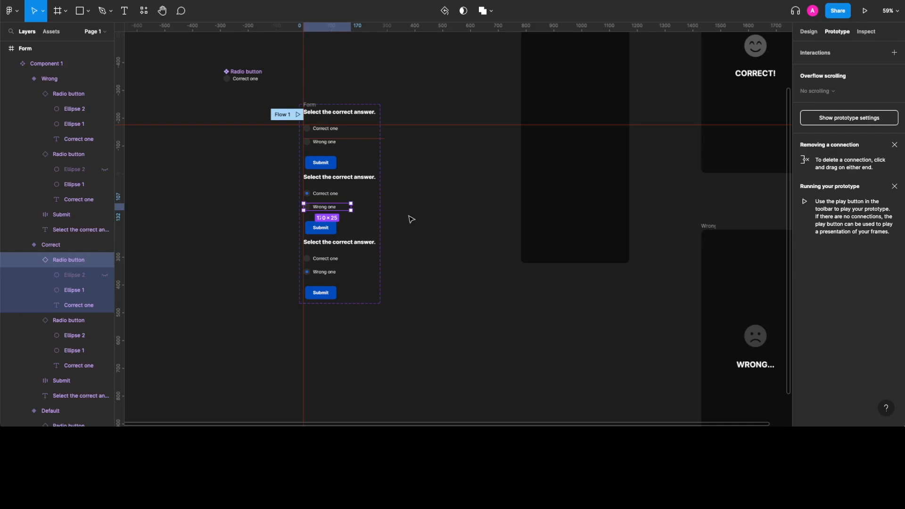
pyautogui.scroll(2, 329, 207)
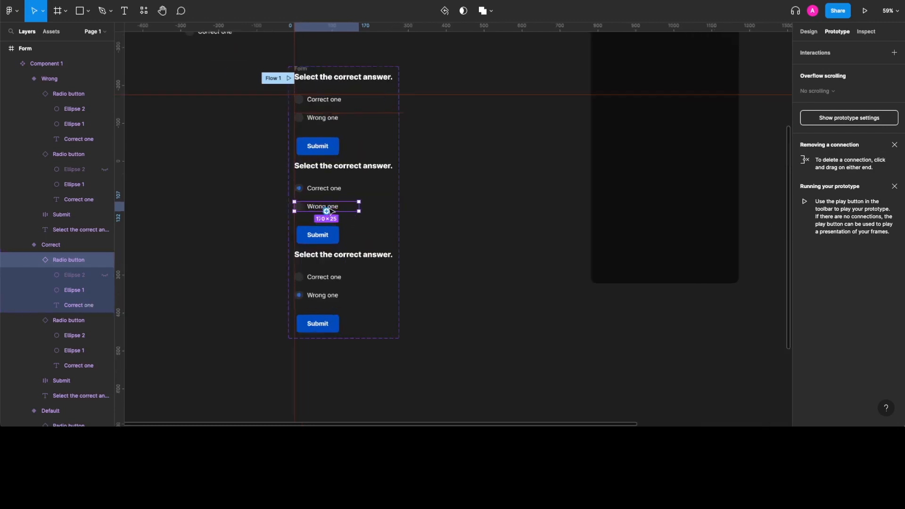
pyautogui.moveTo(359, 207); pyautogui.dragTo(355, 259)
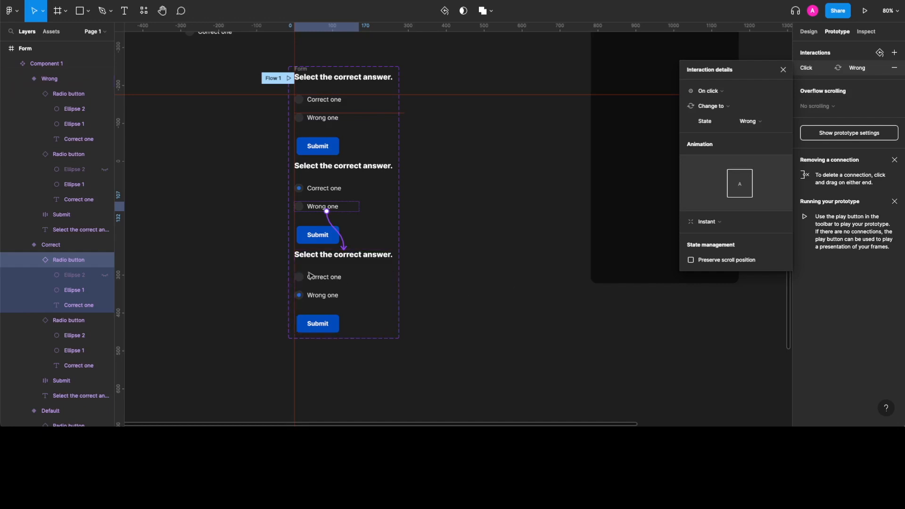
# Step: Connect the Wrong variant's "Correct one" radio button to the Correct variant with an on-click Change to interaction
pyautogui.click(329, 280)
pyautogui.moveTo(360, 279); pyautogui.dragTo(377, 212)
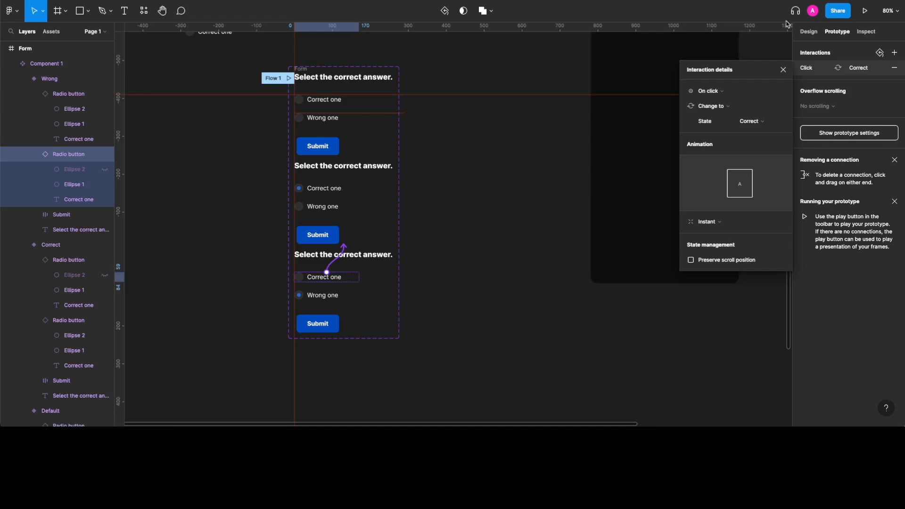
pyautogui.click(783, 70)
pyautogui.click(426, 316)
# Step: Place an instance of the local Form component inside the Card frame
pyautogui.scroll(-2, 426, 316)
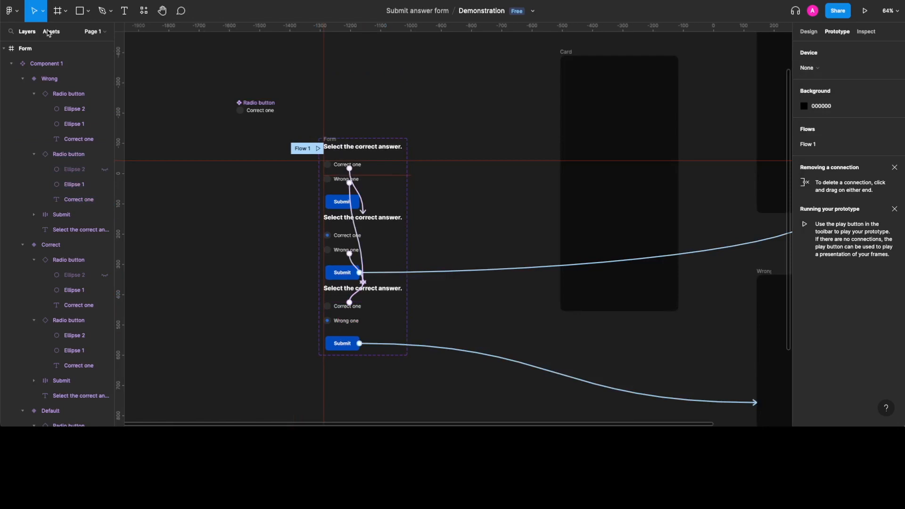
pyautogui.click(51, 31)
pyautogui.moveTo(34, 156); pyautogui.dragTo(627, 164)
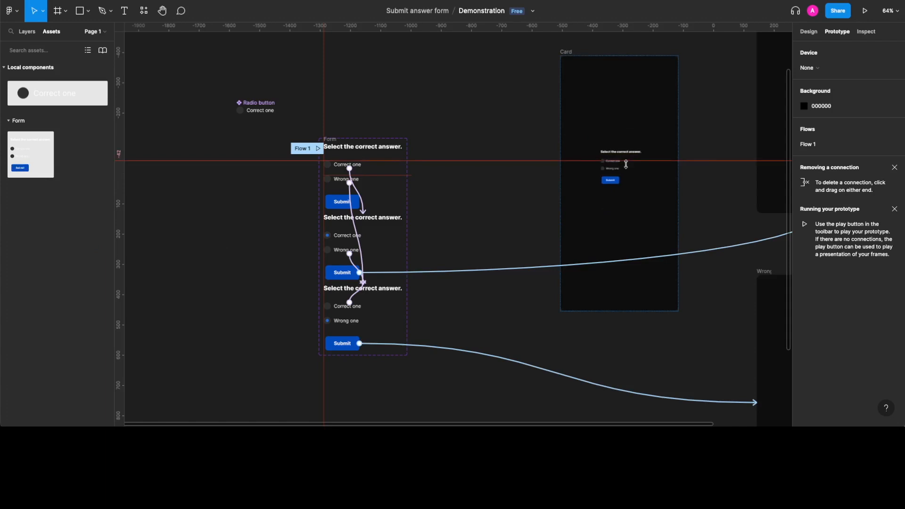
# Step: Centre the form instance horizontally and vertically within the Card frame
pyautogui.hscroll(2, 481, 245)
pyautogui.scroll(1, 433, 248)
pyautogui.hscroll(2, 433, 248)
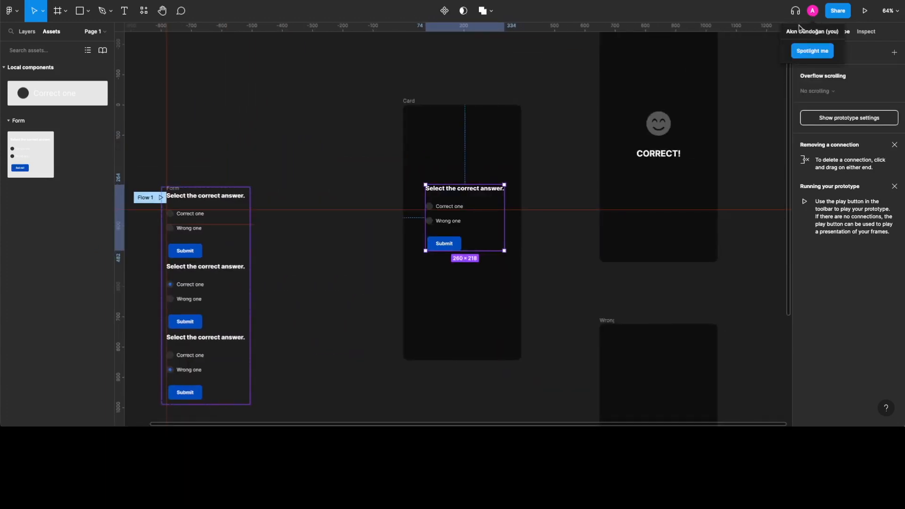
pyautogui.click(808, 31)
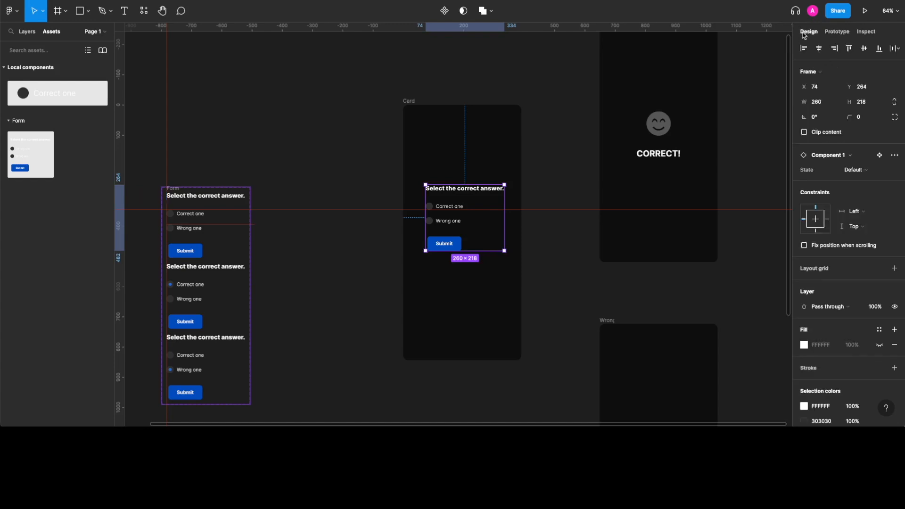
pyautogui.click(819, 49)
pyautogui.click(864, 48)
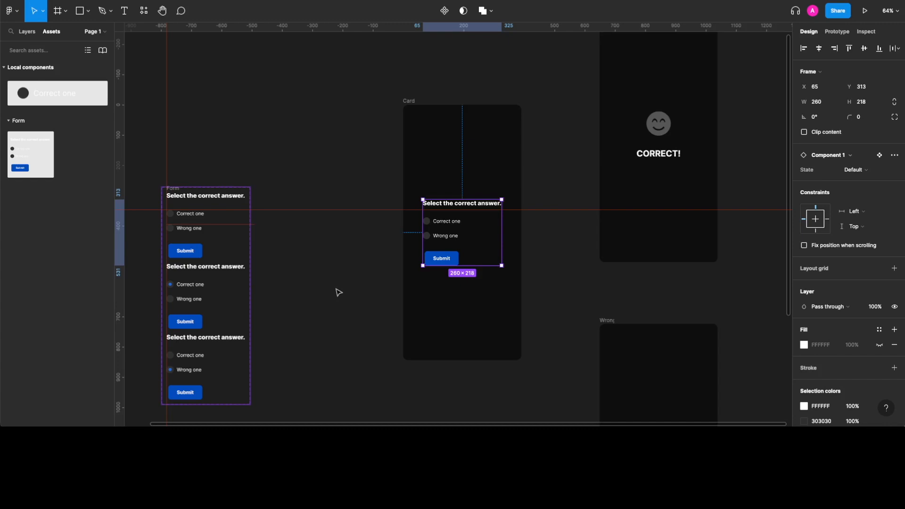
# Step: Connect the Correct screen back to the Card frame with an on-click Navigate to interaction, animated as Move out toward the right
pyautogui.hscroll(2, 726, 137)
pyautogui.click(657, 196)
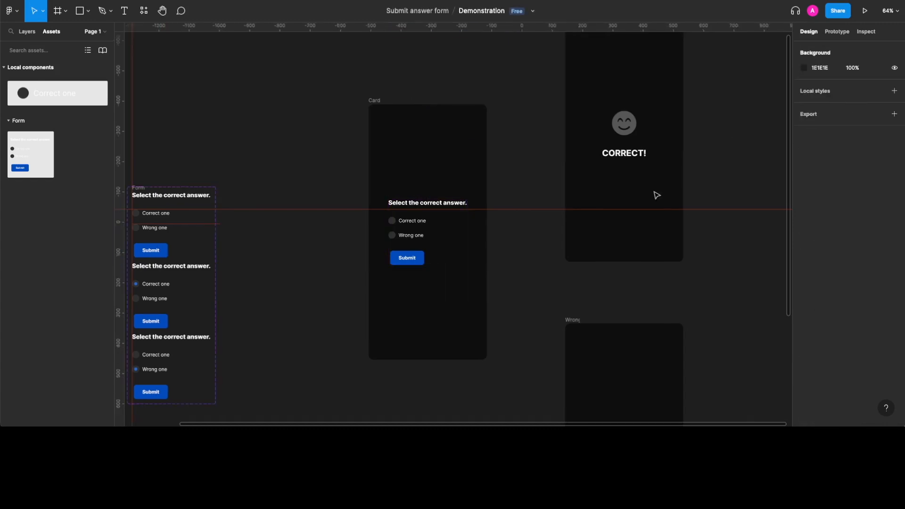
pyautogui.scroll(4, 655, 196)
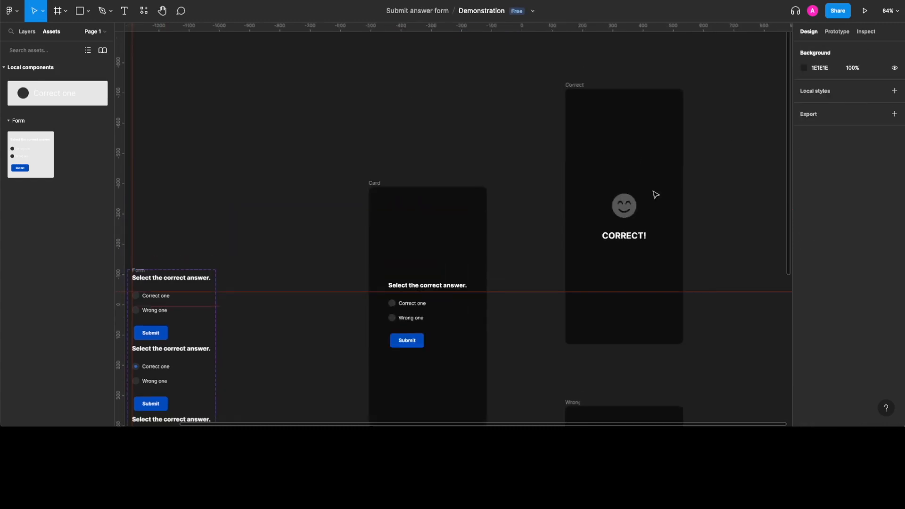
pyautogui.click(574, 88)
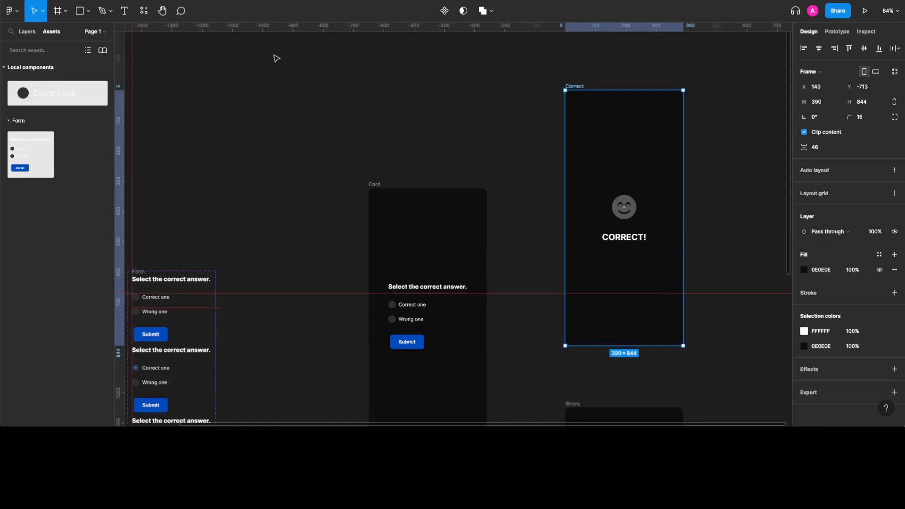
pyautogui.click(838, 32)
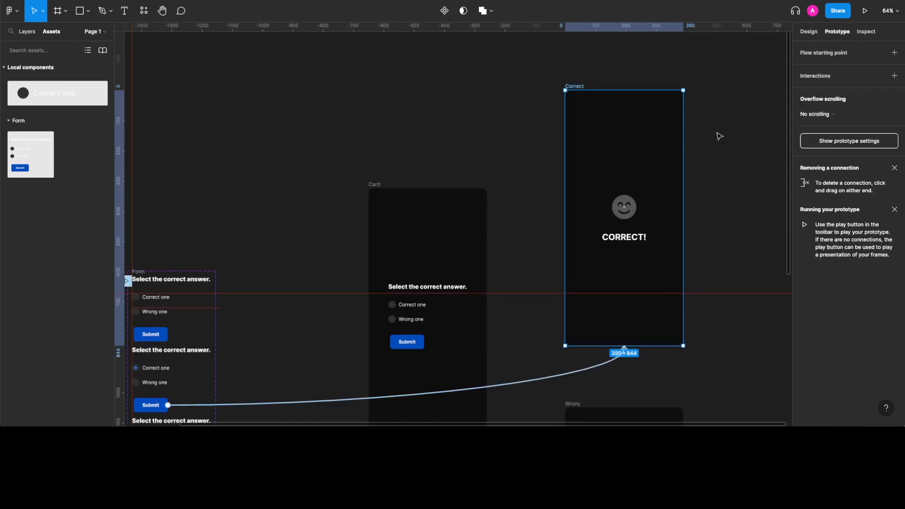
pyautogui.moveTo(565, 217); pyautogui.dragTo(491, 259)
pyautogui.scroll(-5, 537, 212)
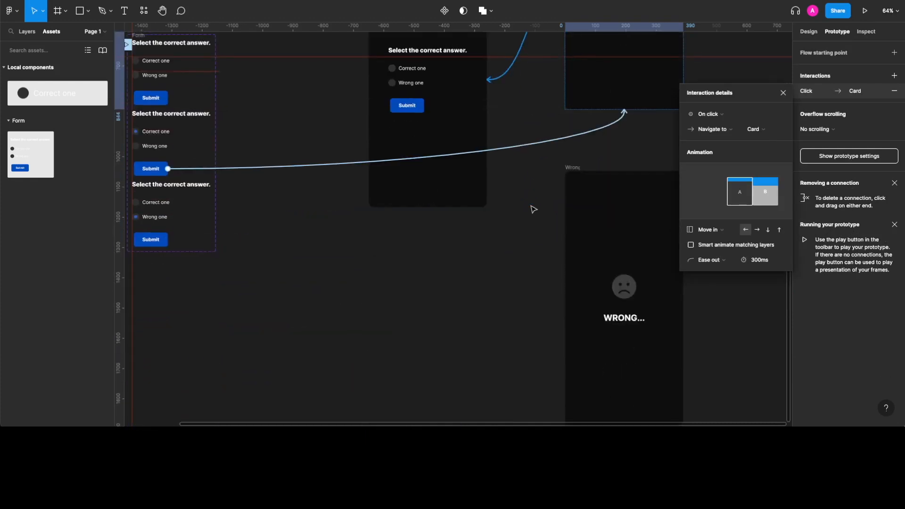
pyautogui.click(720, 233)
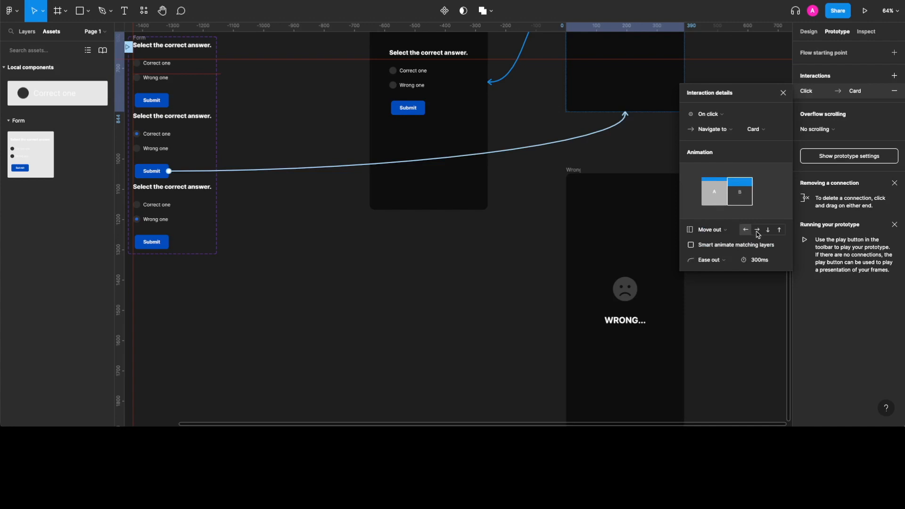
pyautogui.click(757, 230)
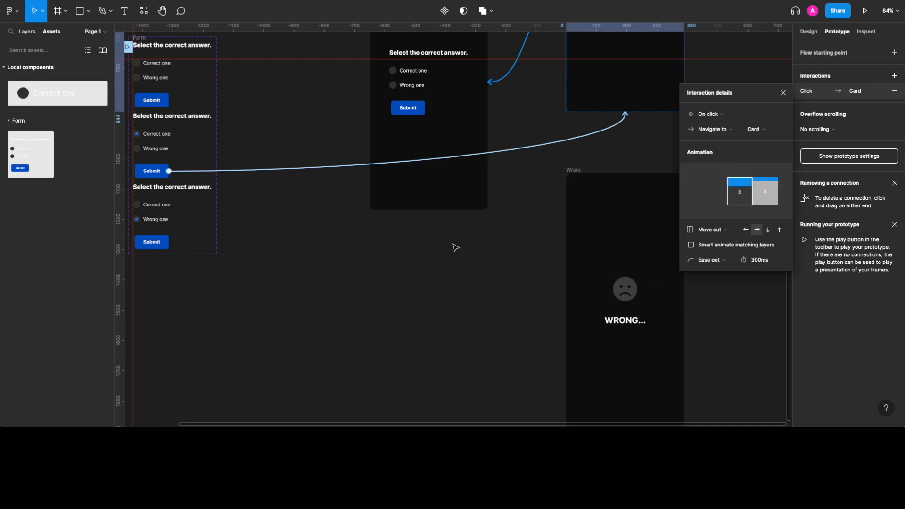
pyautogui.click(533, 147)
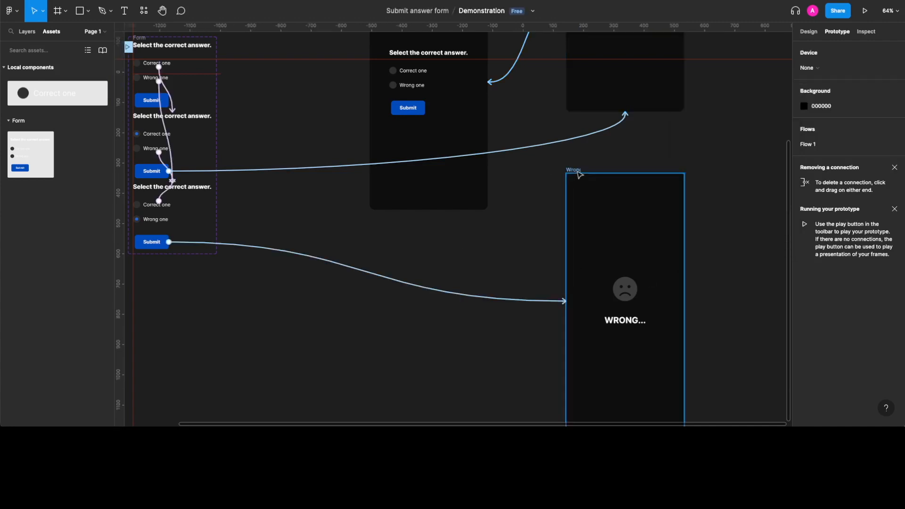
# Step: Connect the Wrong screen back to the Card frame with an on-click Navigate to interaction, using the rightward Move out animation
pyautogui.click(584, 187)
pyautogui.moveTo(685, 301); pyautogui.dragTo(481, 160)
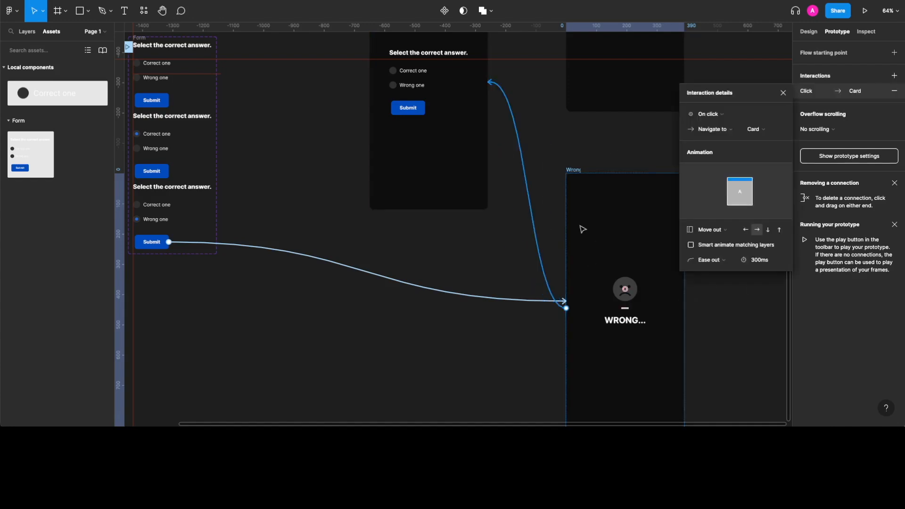
pyautogui.scroll(3, 583, 228)
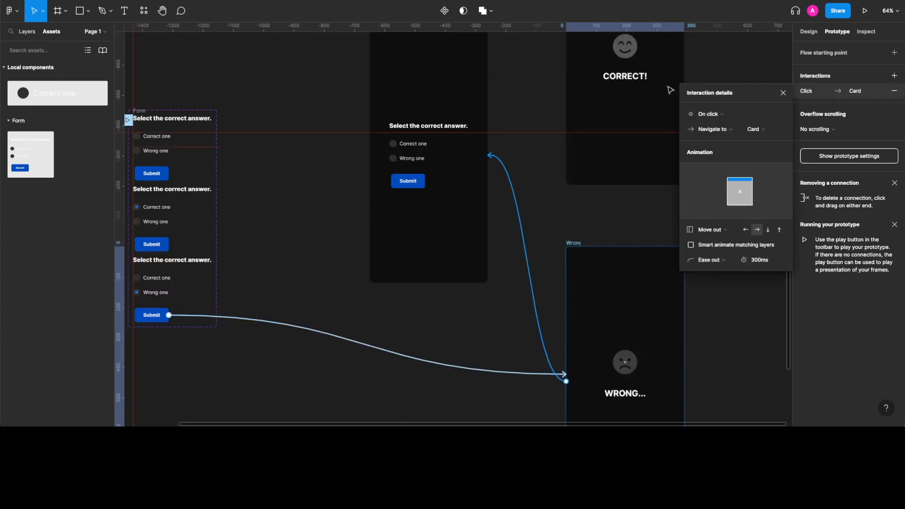
pyautogui.click(784, 94)
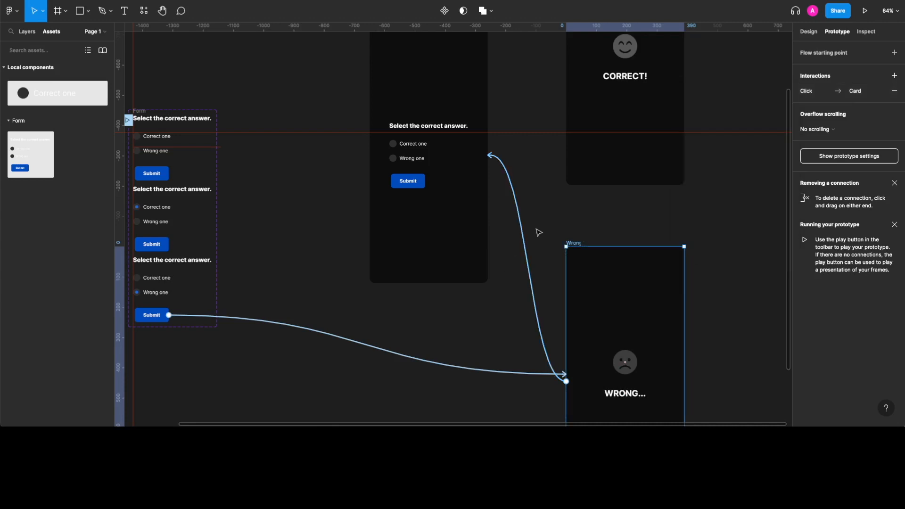
# Step: Preview the prototype and test the form by submitting the "Wrong one" answer and the "Correct one" answer
pyautogui.press('super+alt+Return')
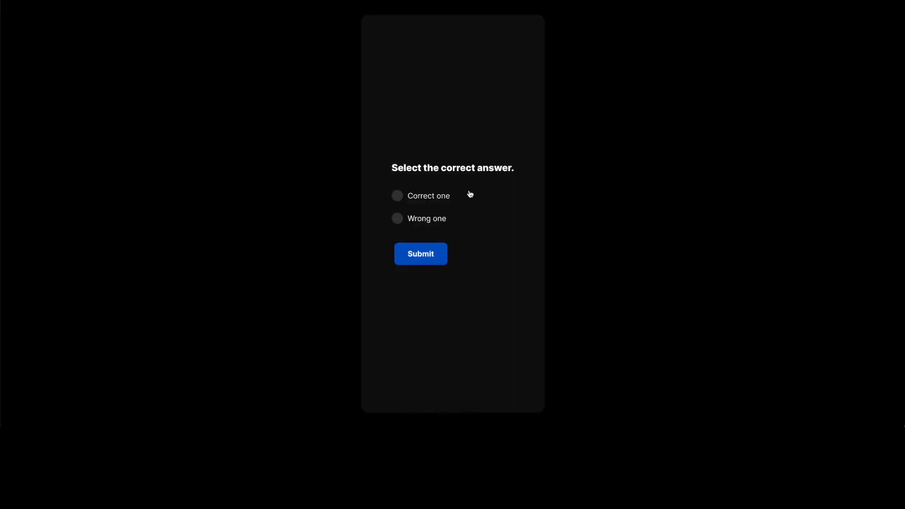
pyautogui.click(432, 220)
pyautogui.click(425, 256)
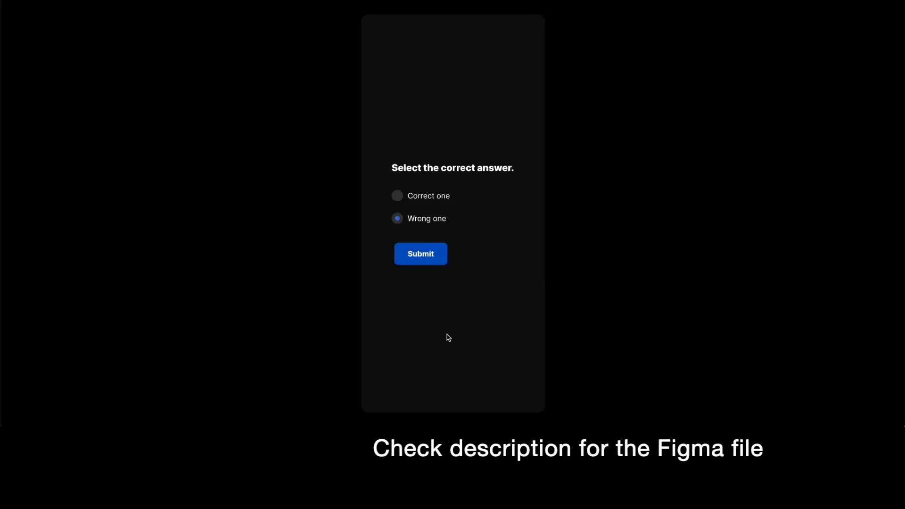
pyautogui.click(420, 198)
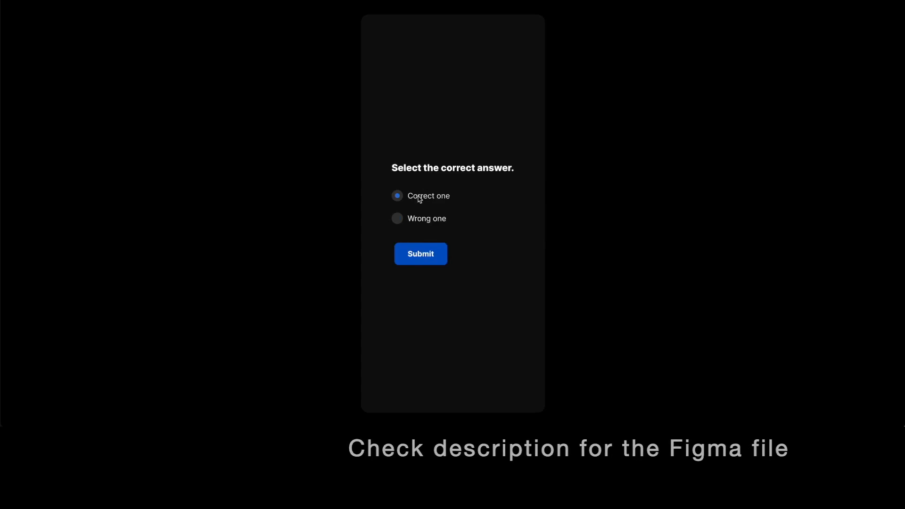
pyautogui.click(418, 260)
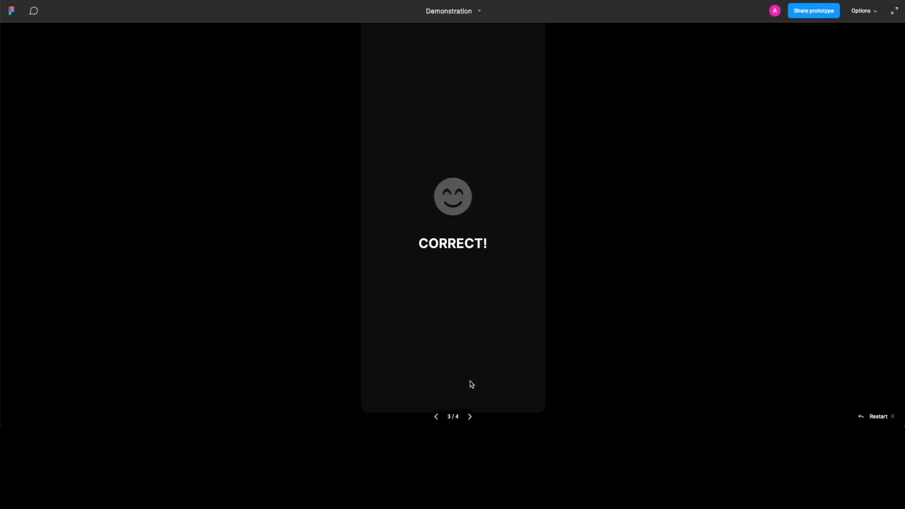